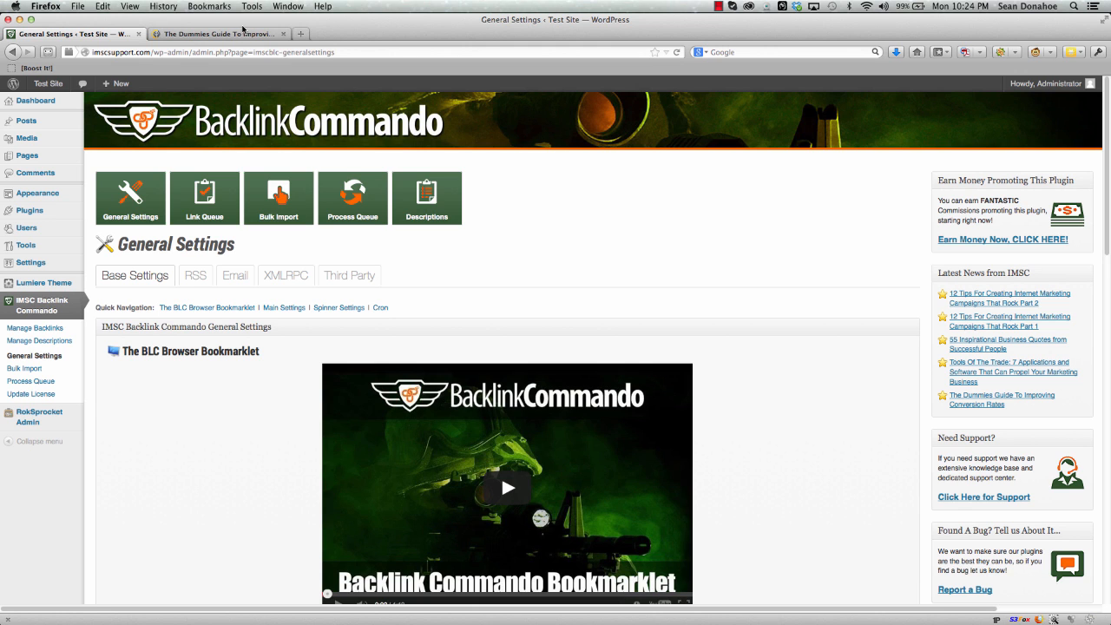
Select the opening paragraphs of the Dummies Guide To Improving Conversion Rates article and bring up its Boost It! bookmarklet window
{"action": "left_click", "coordinate": [230, 35]}
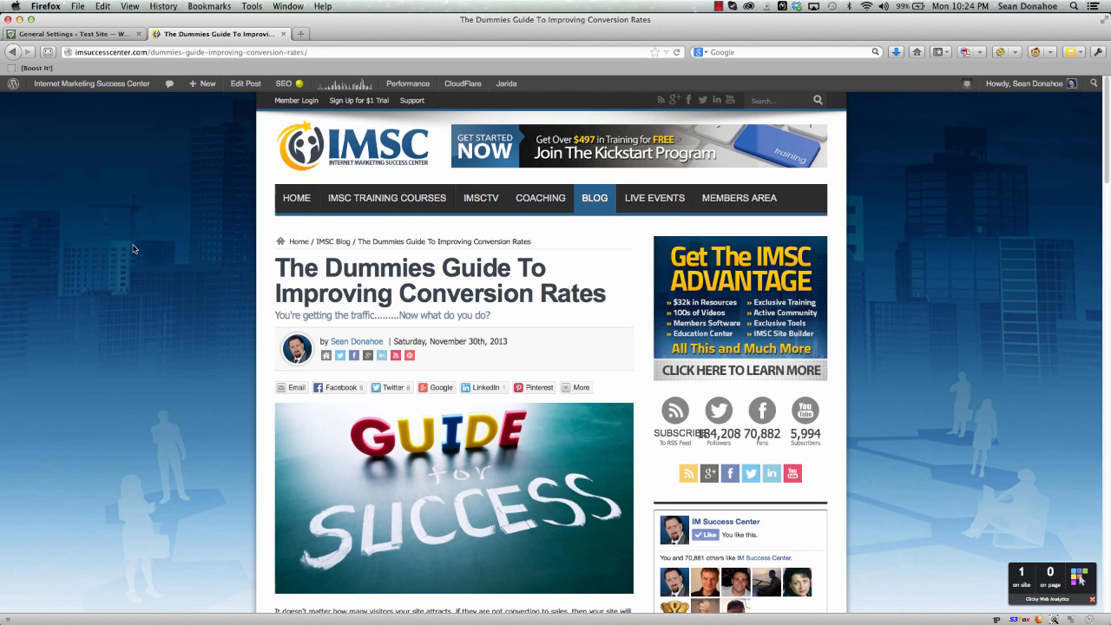
{"action": "scroll", "coordinate": [154, 396], "scroll_direction": "down", "scroll_amount": 1}
{"action": "scroll", "coordinate": [154, 396], "scroll_direction": "down", "scroll_amount": 5}
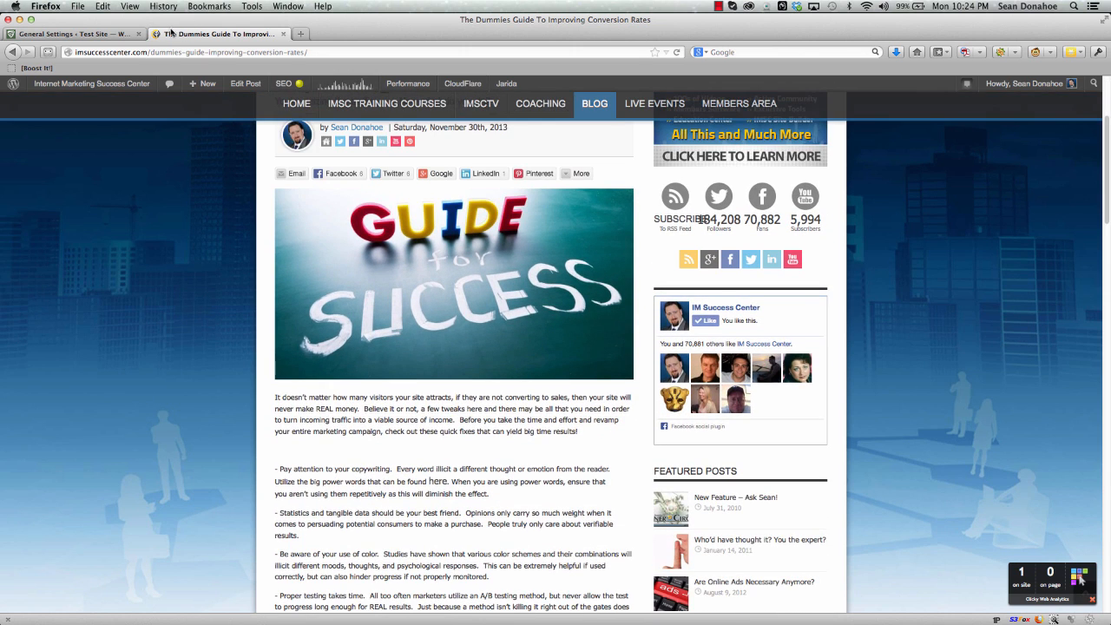
{"action": "left_click", "coordinate": [39, 71]}
{"action": "left_click_drag", "start_coordinate": [275, 396], "coordinate": [488, 572]}
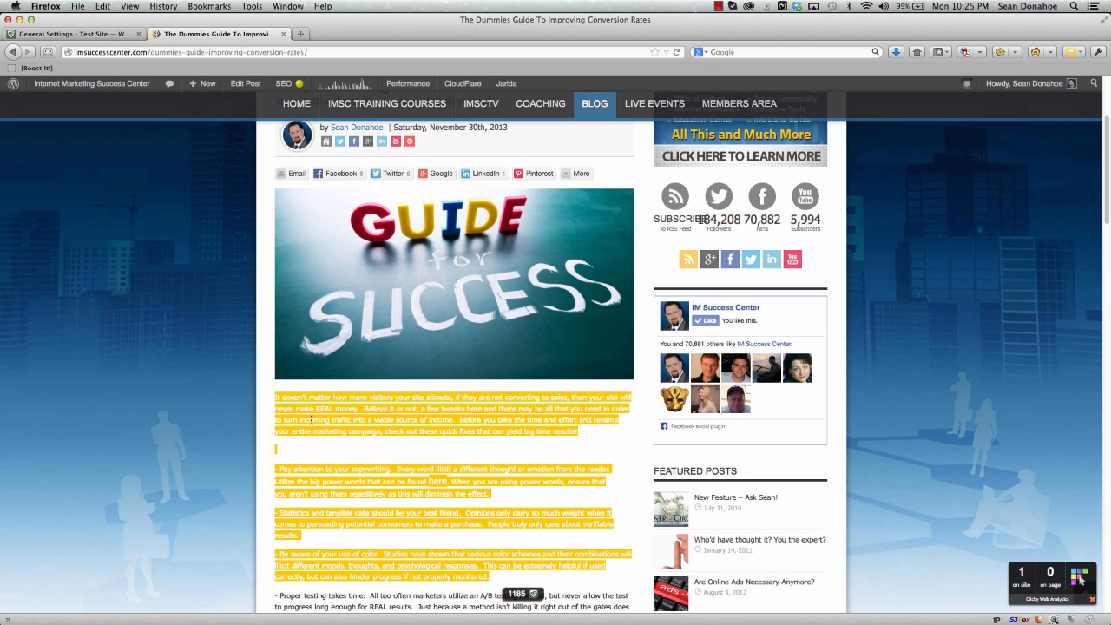
{"action": "left_click", "coordinate": [518, 598]}
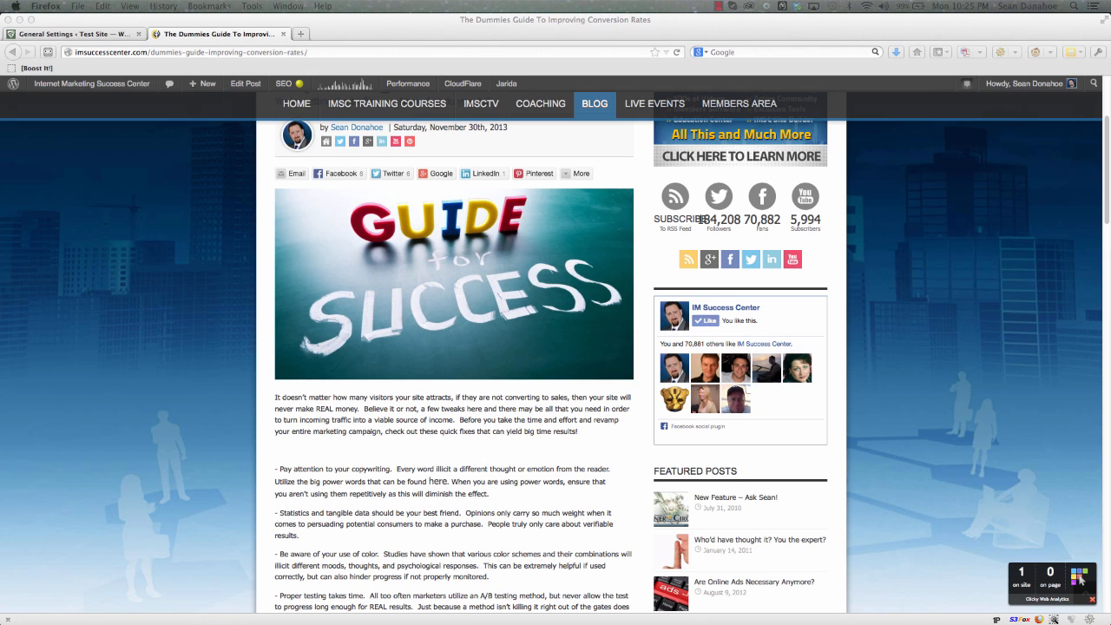
{"action": "left_click_drag", "start_coordinate": [297, 620], "coordinate": [330, 122]}
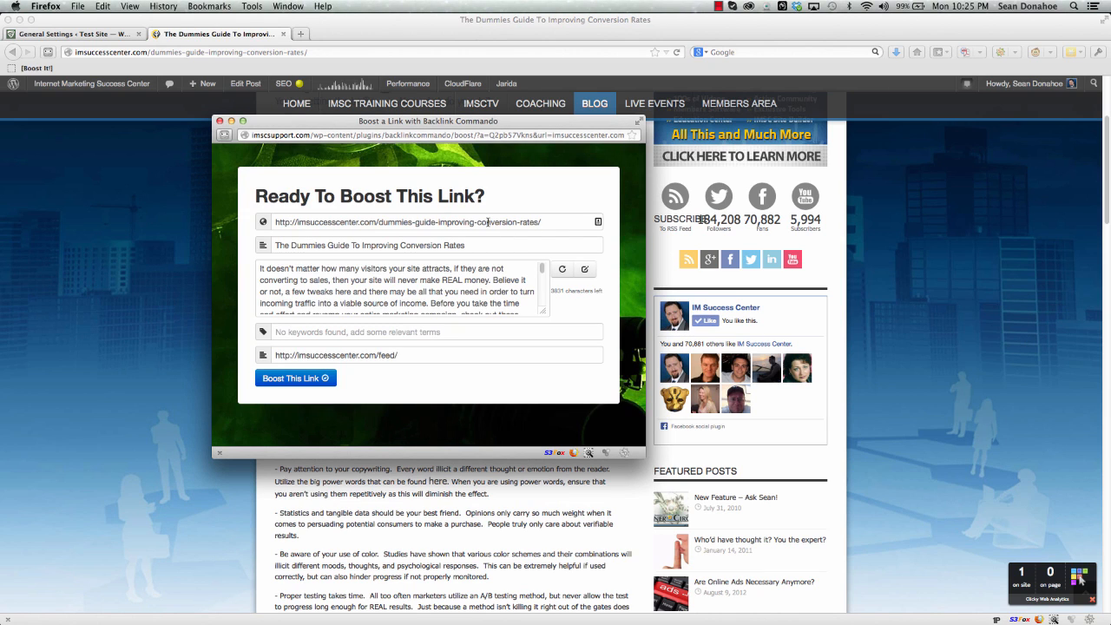
Add the keywords "Internet marketing", "online marketing" and the author's name to the link details and submit the link for boosting
{"action": "left_click_drag", "start_coordinate": [260, 268], "coordinate": [489, 317]}
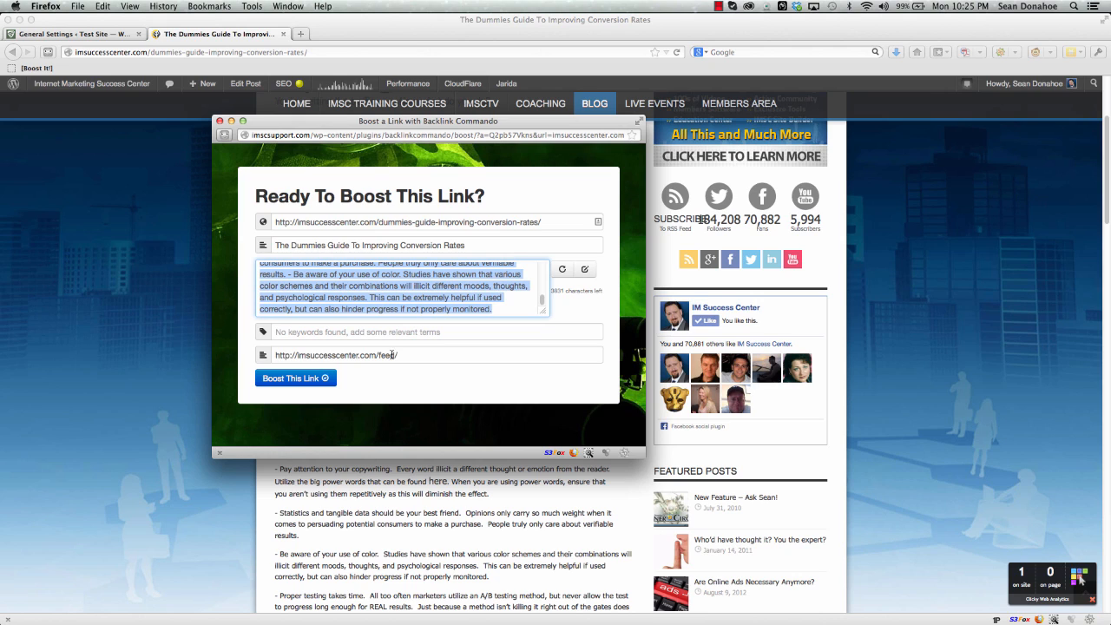
{"action": "left_click", "coordinate": [334, 333]}
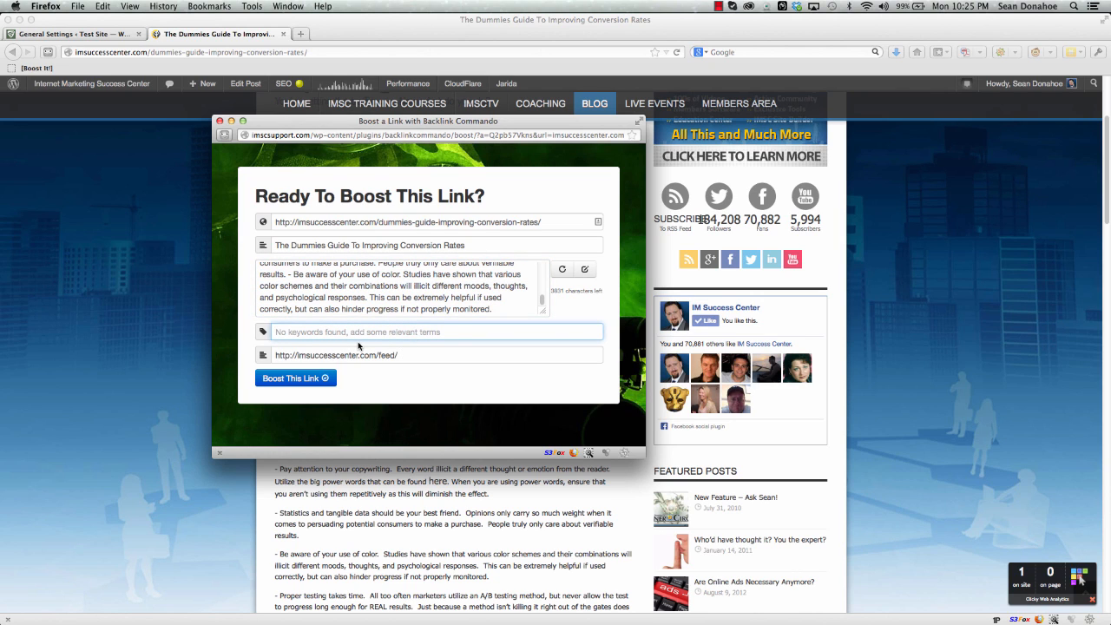
{"action": "type", "text": "Internet marketing"}
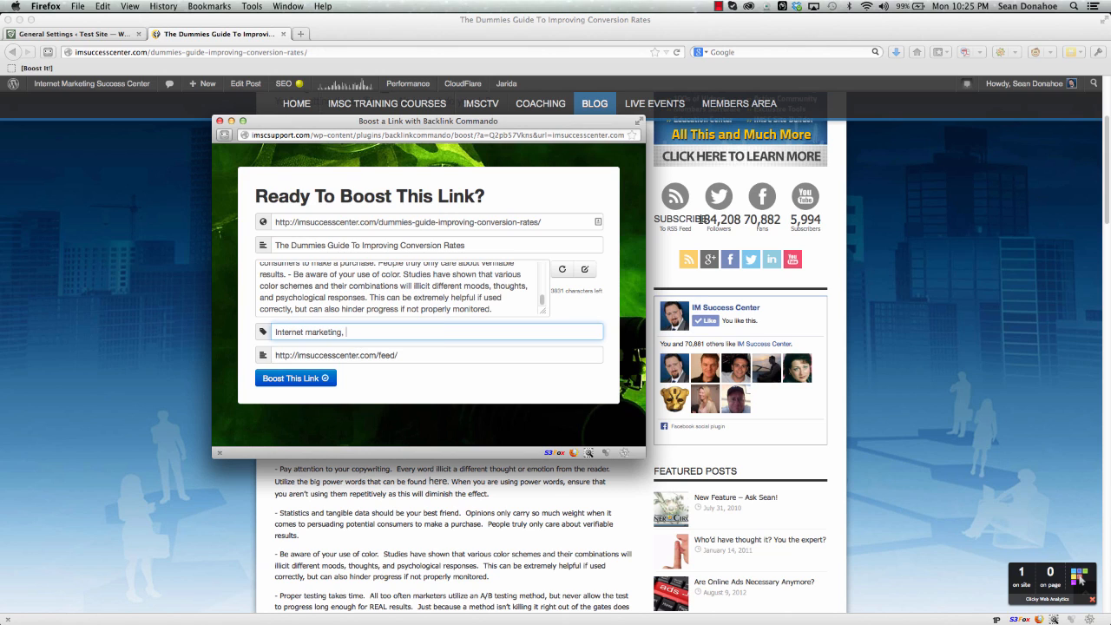
{"action": "type", "text": ", online marketing, sean donahoe"}
{"action": "left_click", "coordinate": [301, 380]}
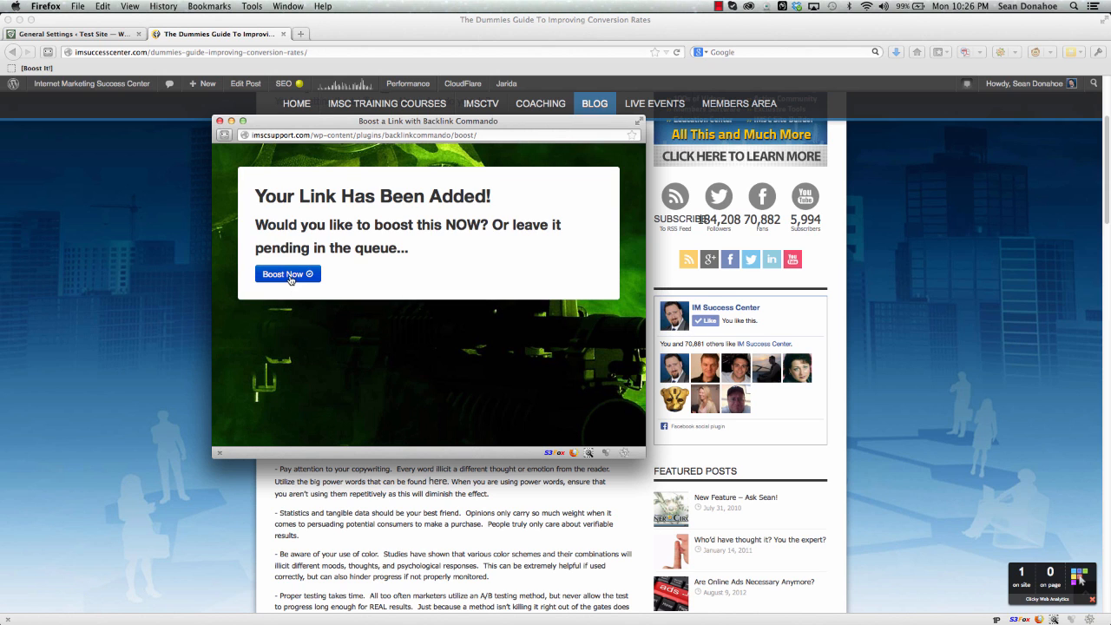
Open the Manage Backlinks list on the test site and review the source and status of the listed links
{"action": "left_click", "coordinate": [68, 36]}
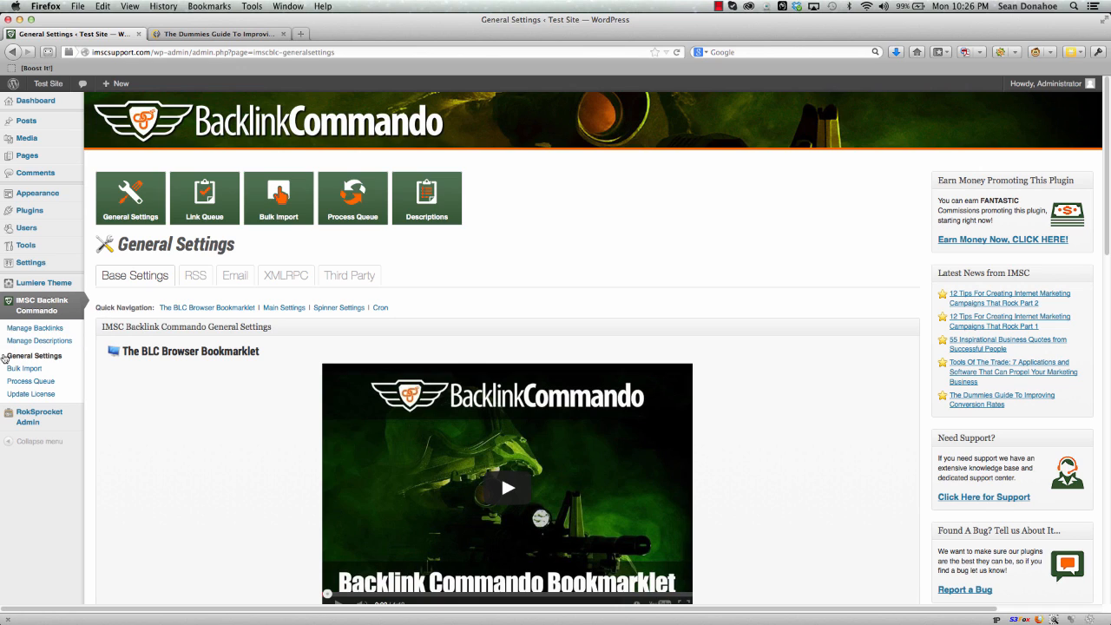
{"action": "left_click", "coordinate": [43, 328]}
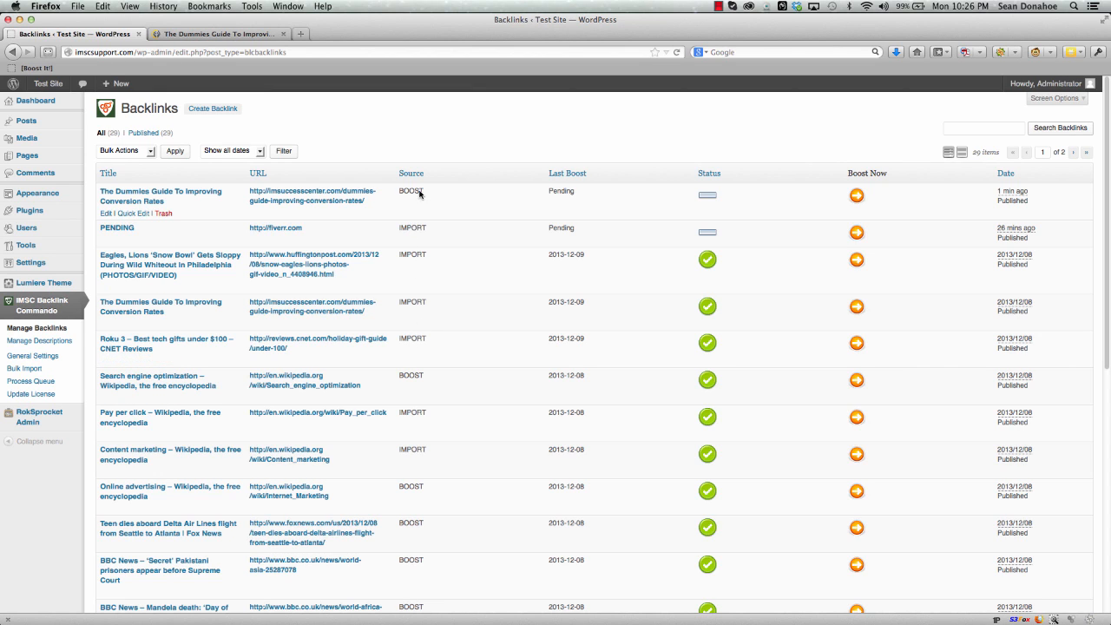
{"action": "scroll", "coordinate": [491, 490], "scroll_direction": "down", "scroll_amount": 3}
{"action": "scroll", "coordinate": [491, 490], "scroll_direction": "down", "scroll_amount": 9}
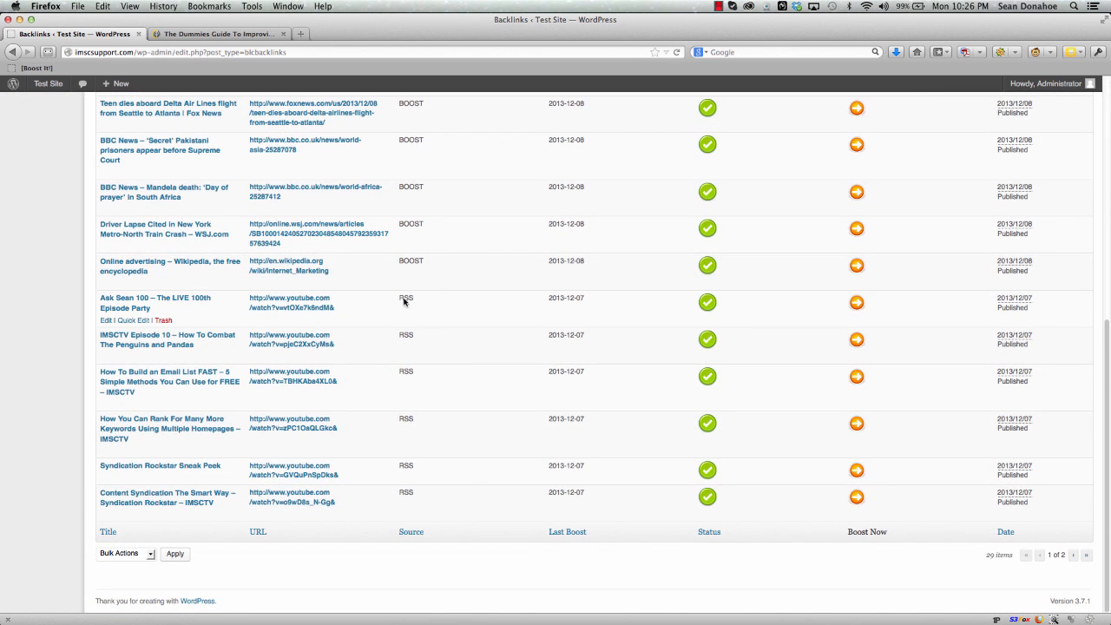
{"action": "scroll", "coordinate": [474, 347], "scroll_direction": "up", "scroll_amount": 12}
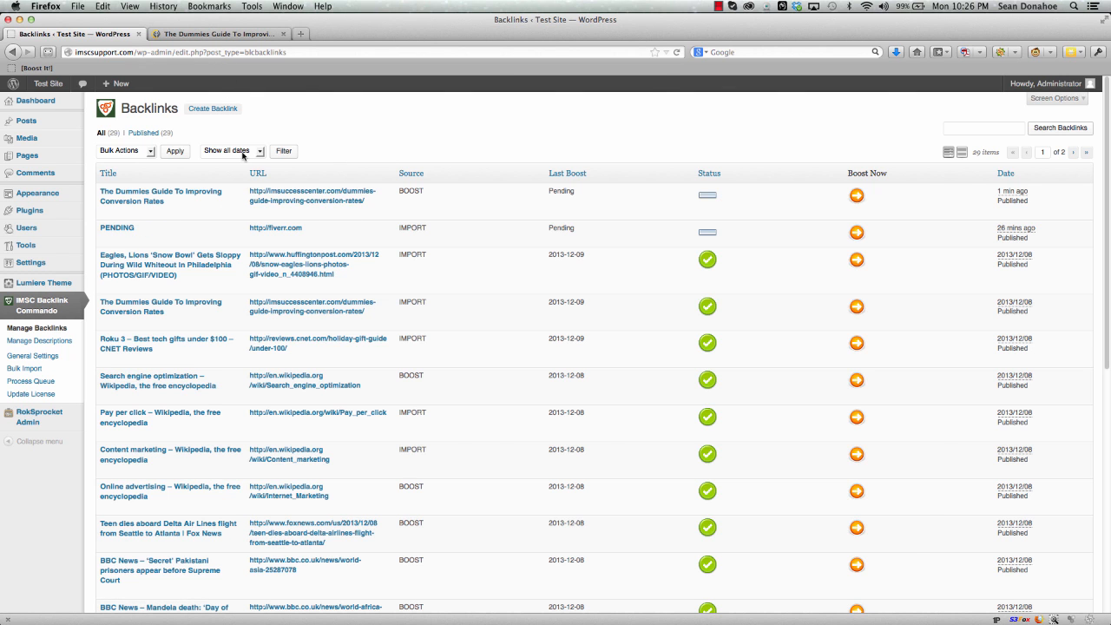
Return to the added link's Boost a Link window, boost the link immediately and review its processing log
{"action": "key", "text": "ctrl+Up"}
{"action": "left_click", "coordinate": [246, 304]}
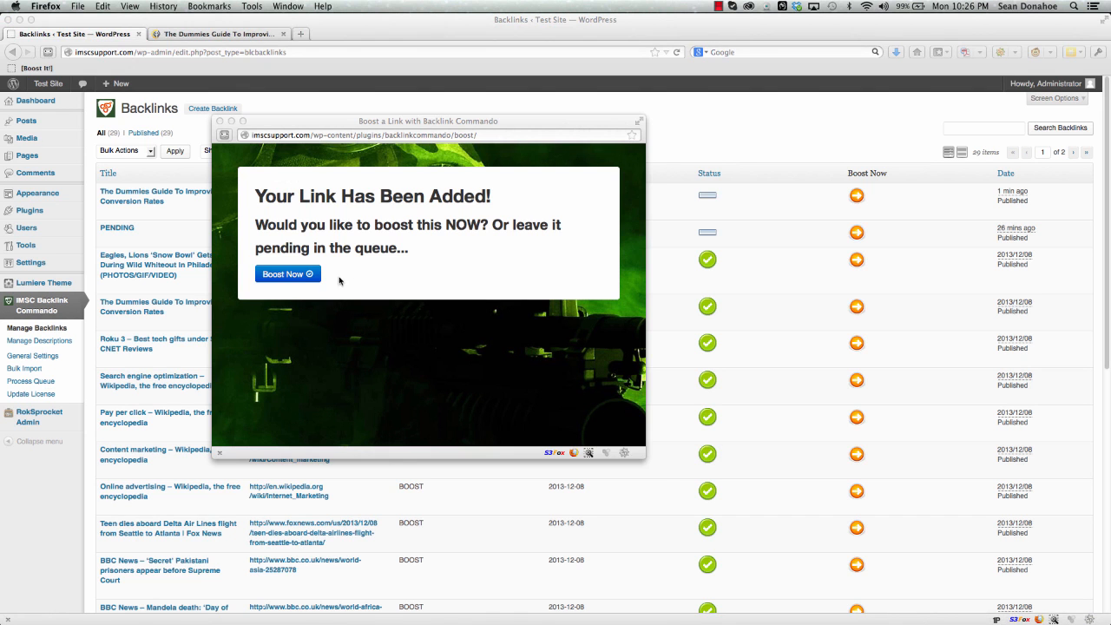
{"action": "left_click", "coordinate": [284, 275]}
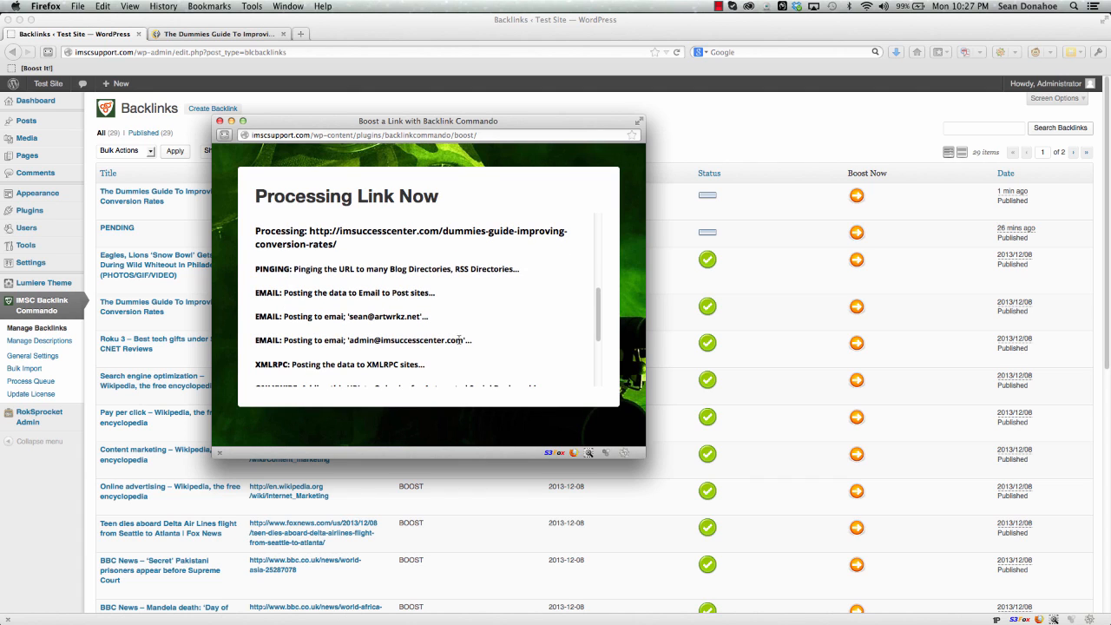
{"action": "left_click_drag", "start_coordinate": [479, 342], "coordinate": [261, 314]}
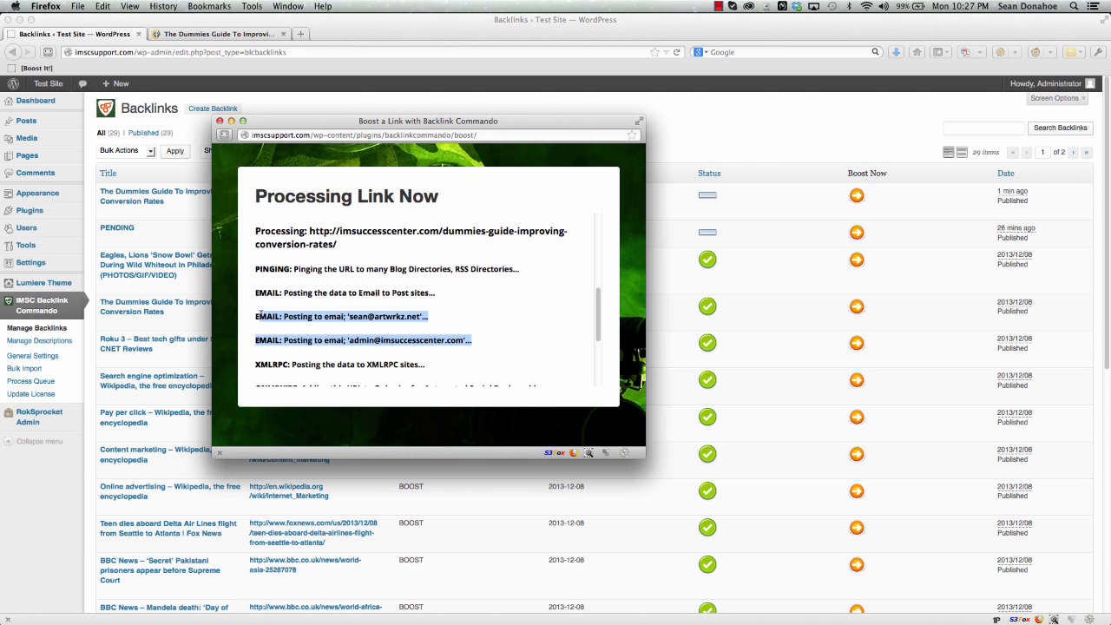
{"action": "left_click", "coordinate": [256, 317]}
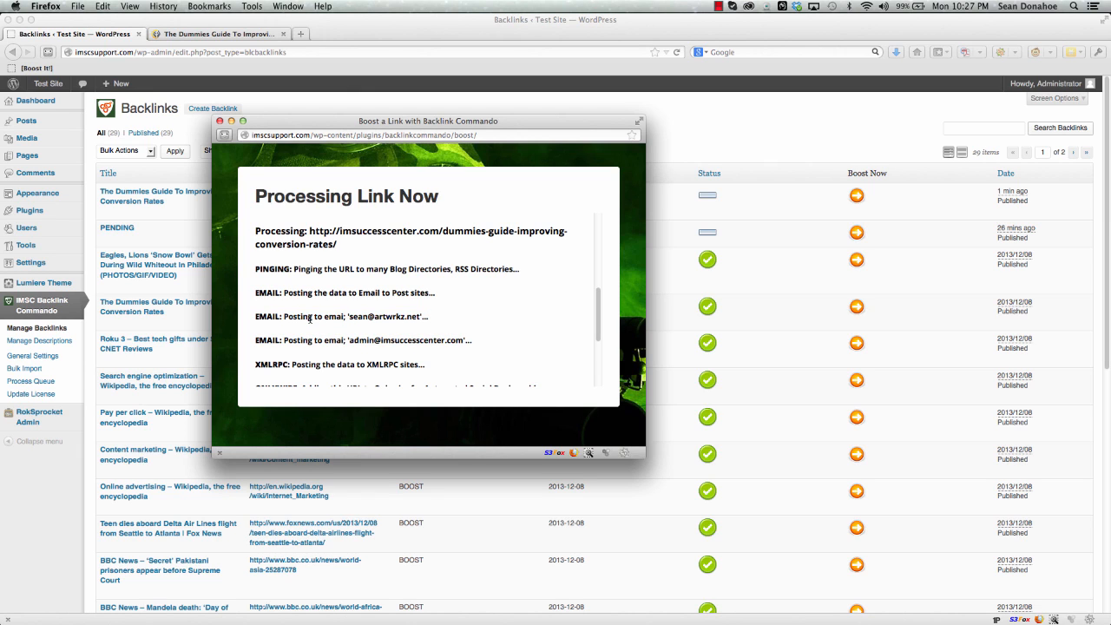
{"action": "scroll", "coordinate": [445, 341], "scroll_direction": "down", "scroll_amount": 2}
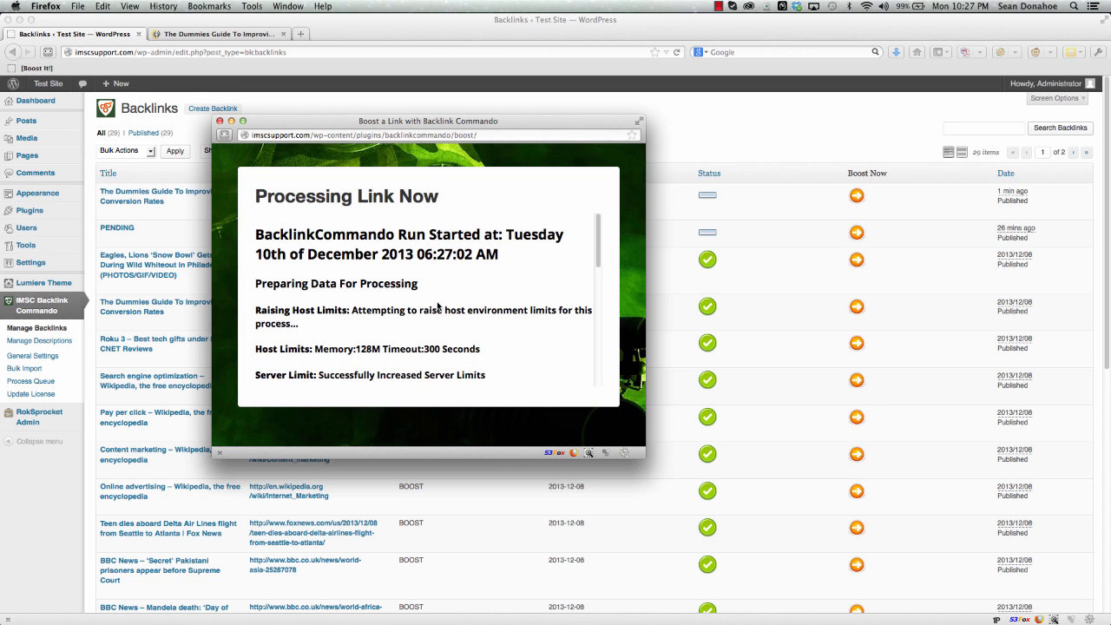
Close the boost window, refresh the backlinks list and close the article page
{"action": "left_click", "coordinate": [220, 122]}
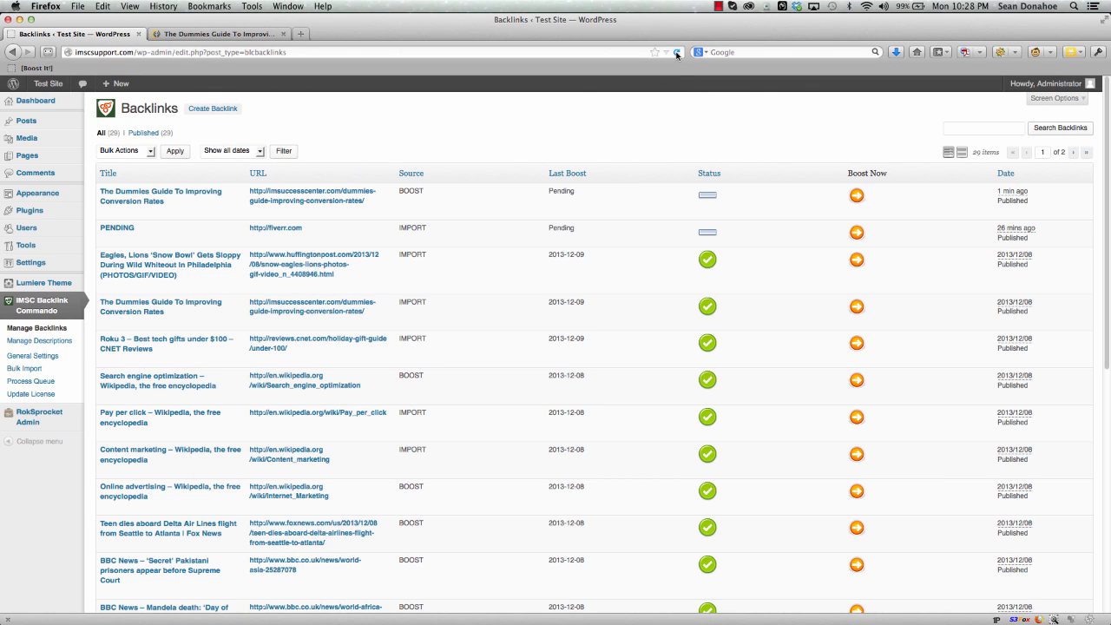
{"action": "left_click", "coordinate": [676, 54]}
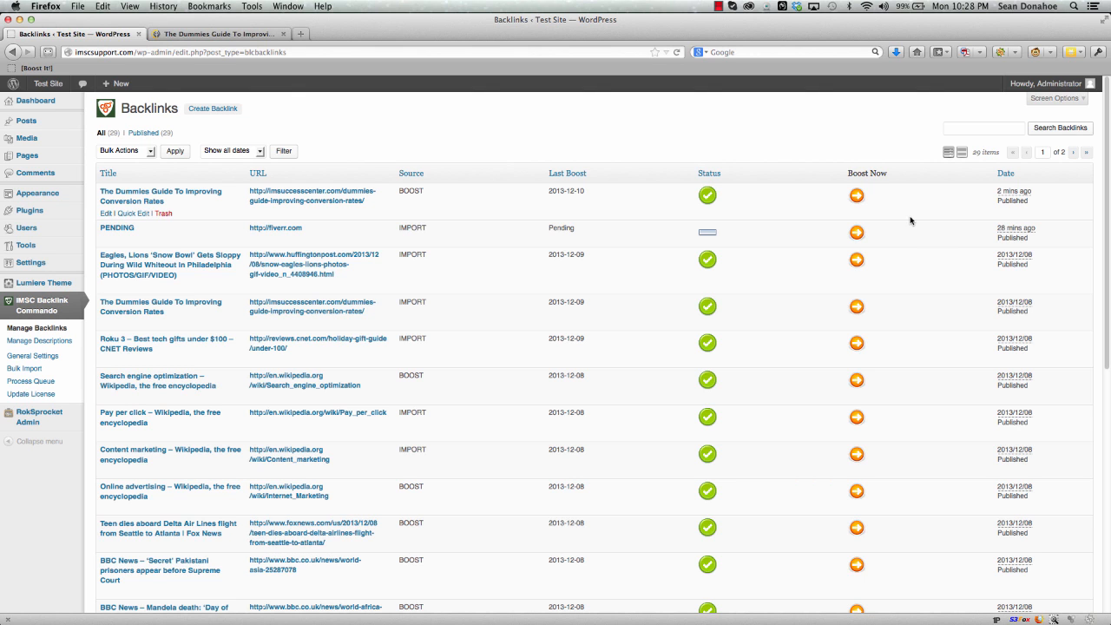
{"action": "left_click", "coordinate": [202, 36]}
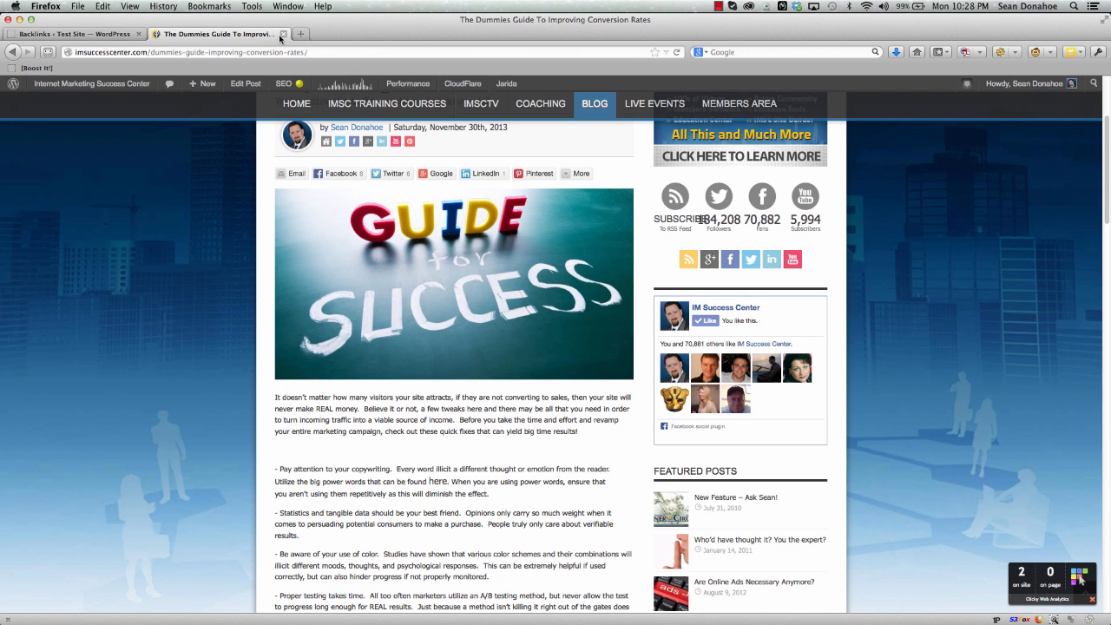
{"action": "left_click", "coordinate": [283, 35]}
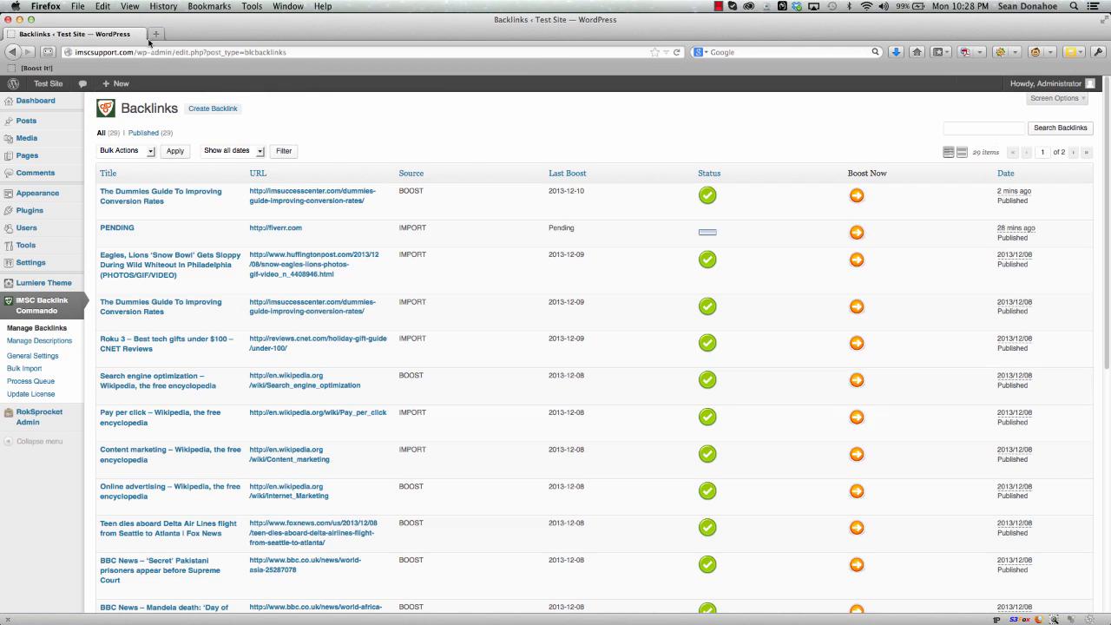
Open Backlink Commando's Process Queue page and run the queue manually
{"action": "left_click", "coordinate": [24, 383]}
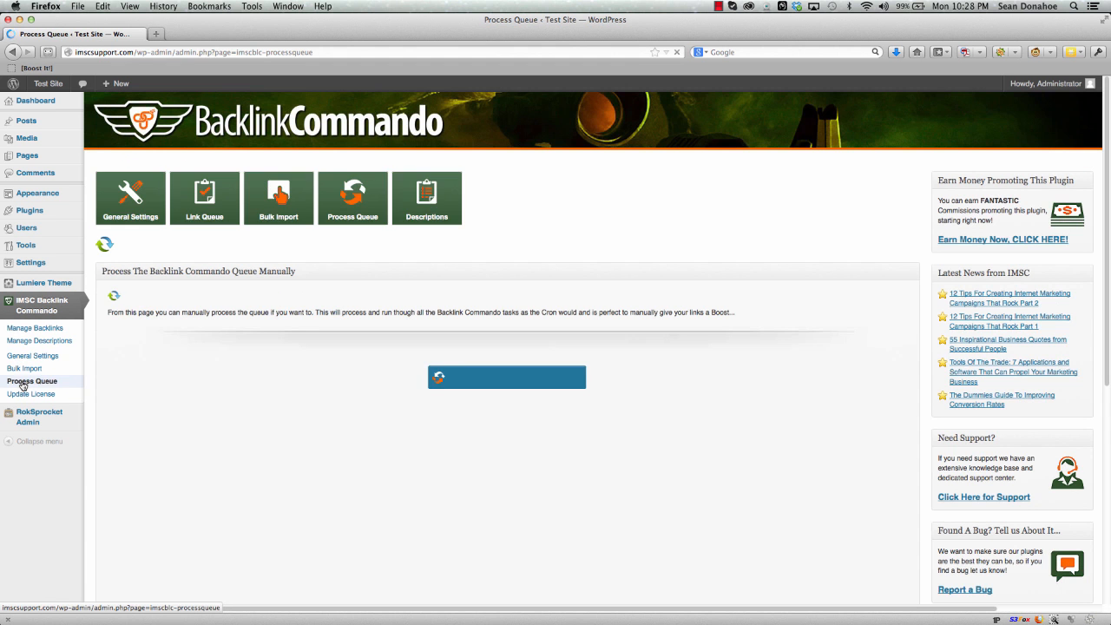
{"action": "left_click", "coordinate": [524, 383]}
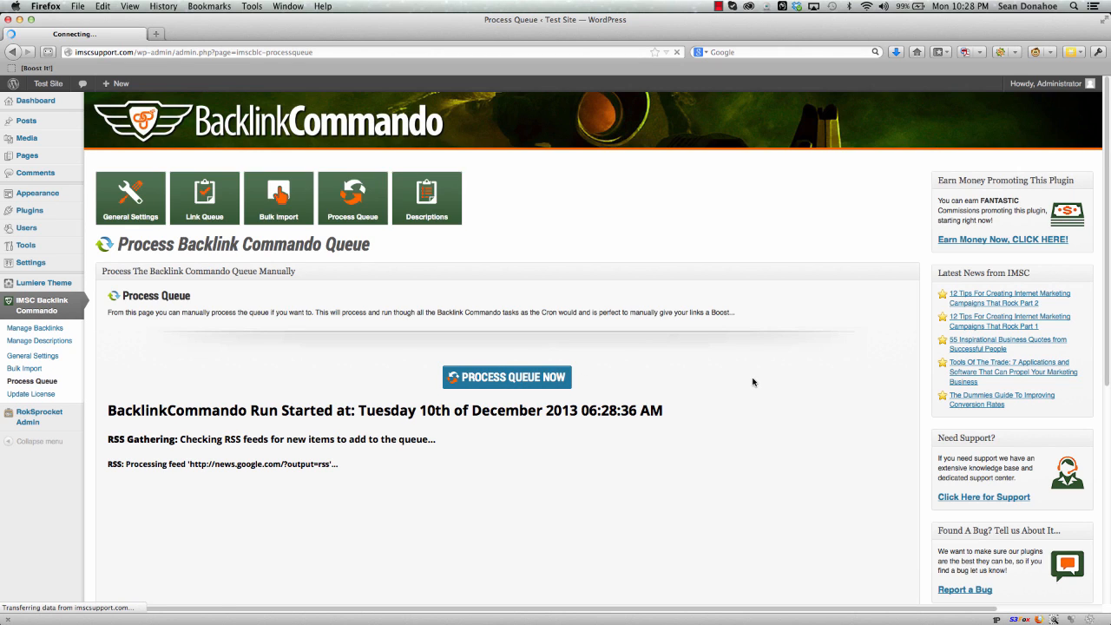
{"action": "scroll", "coordinate": [171, 490], "scroll_direction": "down", "scroll_amount": 3}
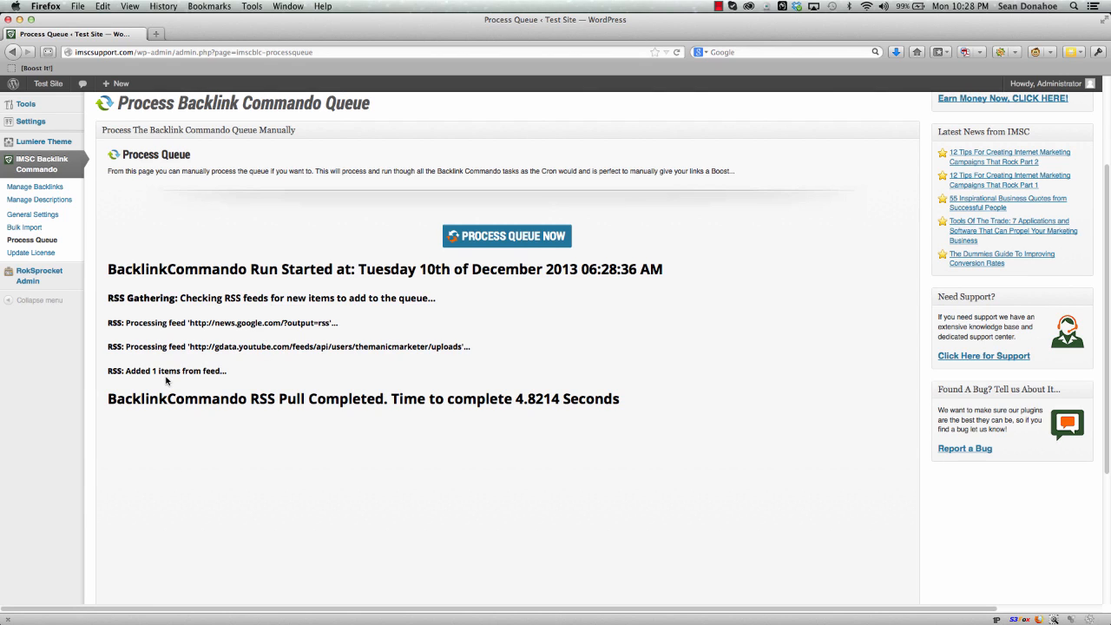
Run the queue manually a second time to process the pending links
{"action": "left_click", "coordinate": [519, 237]}
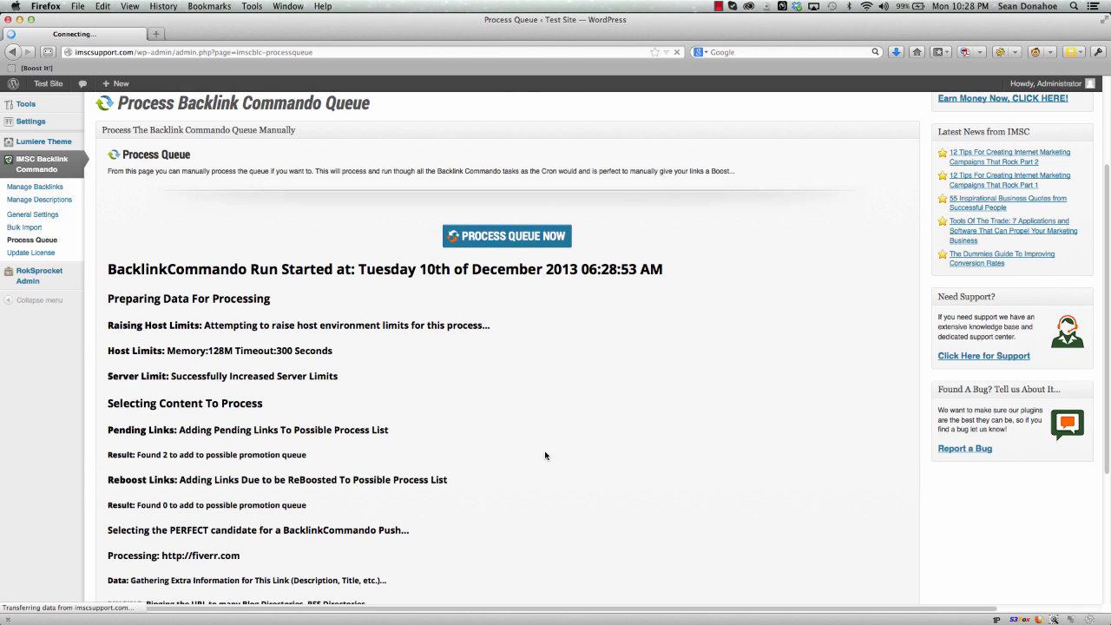
{"action": "scroll", "coordinate": [546, 455], "scroll_direction": "down", "scroll_amount": 1}
{"action": "scroll", "coordinate": [545, 455], "scroll_direction": "down", "scroll_amount": 2}
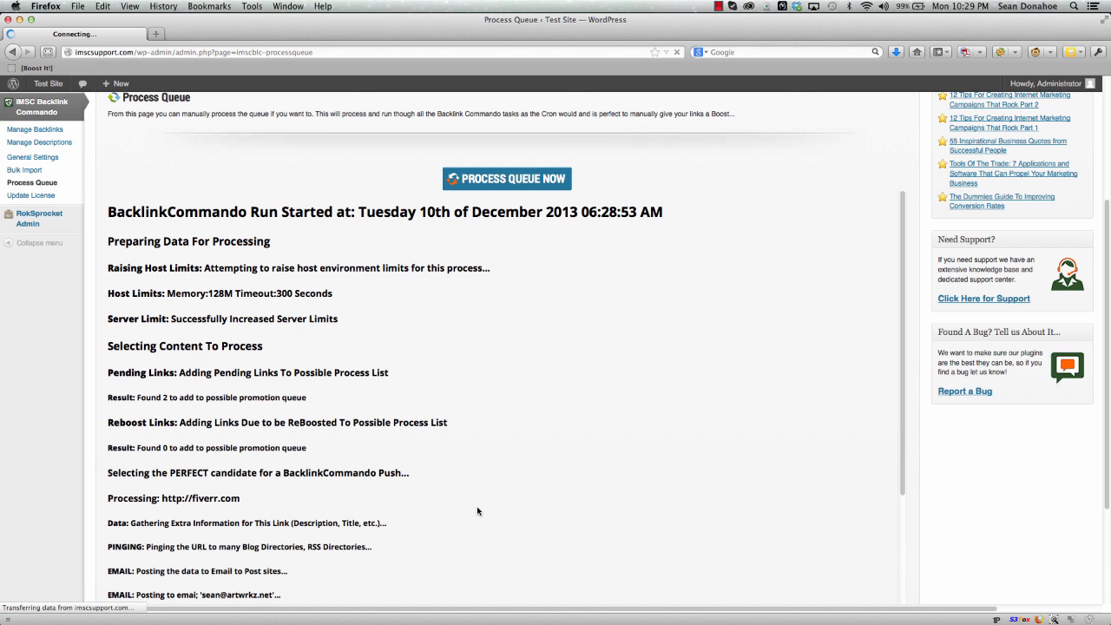
Examine the queue run log for the processed URLs, the pinging, email, XMLRPC and indexing tasks, and the completion line
{"action": "scroll", "coordinate": [479, 510], "scroll_direction": "down", "scroll_amount": 3}
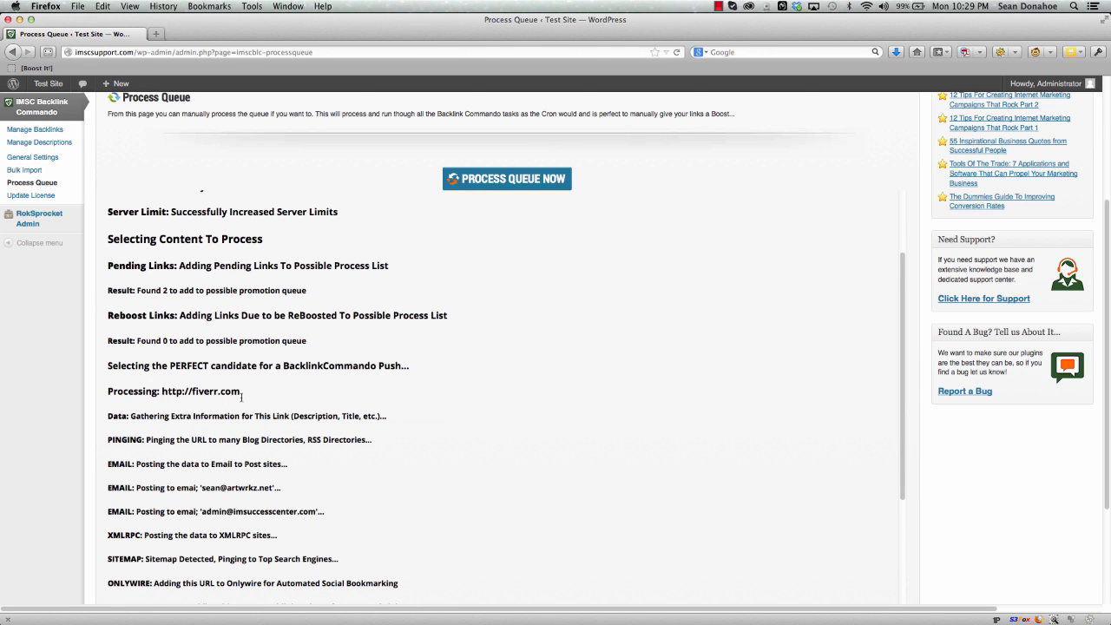
{"action": "scroll", "coordinate": [290, 555], "scroll_direction": "down", "scroll_amount": 7}
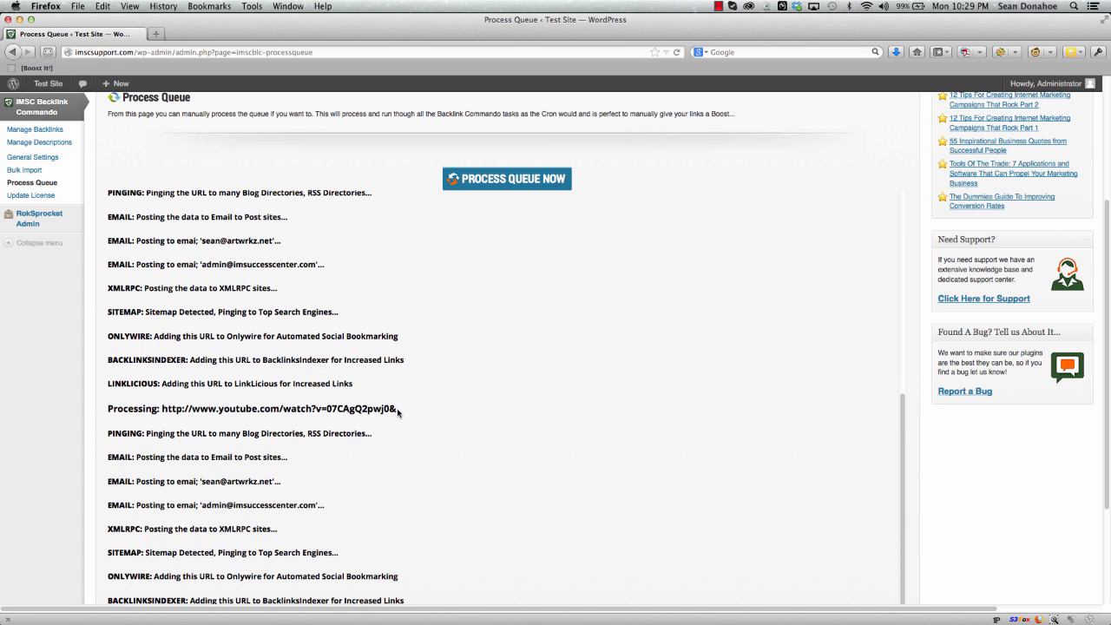
{"action": "left_click_drag", "start_coordinate": [397, 409], "coordinate": [162, 411]}
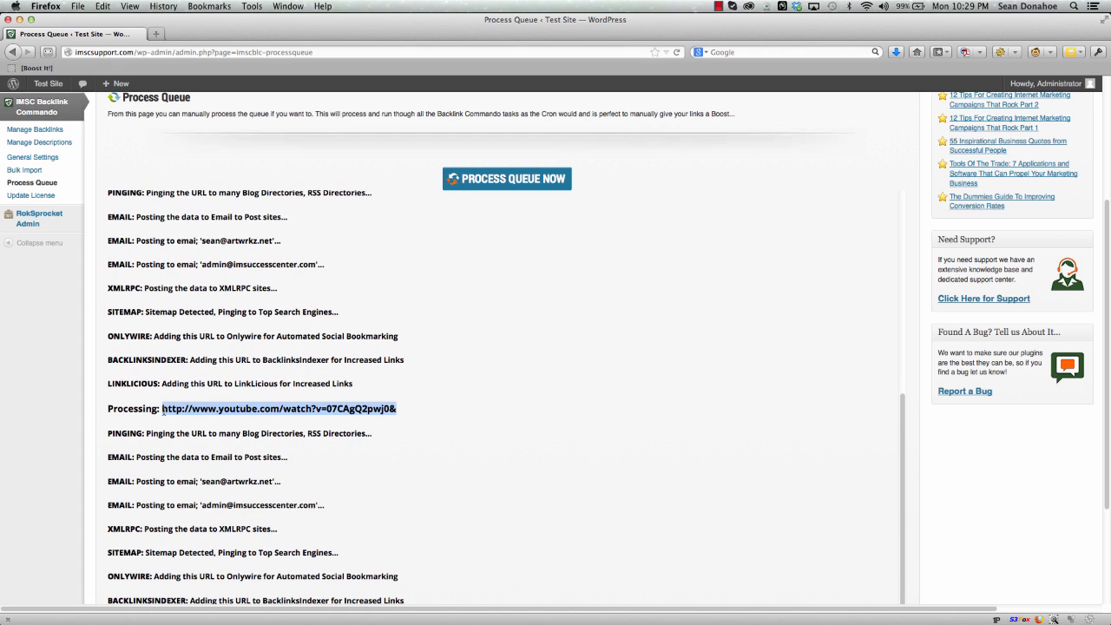
{"action": "left_click", "coordinate": [513, 470]}
{"action": "scroll", "coordinate": [321, 495], "scroll_direction": "down", "scroll_amount": 1}
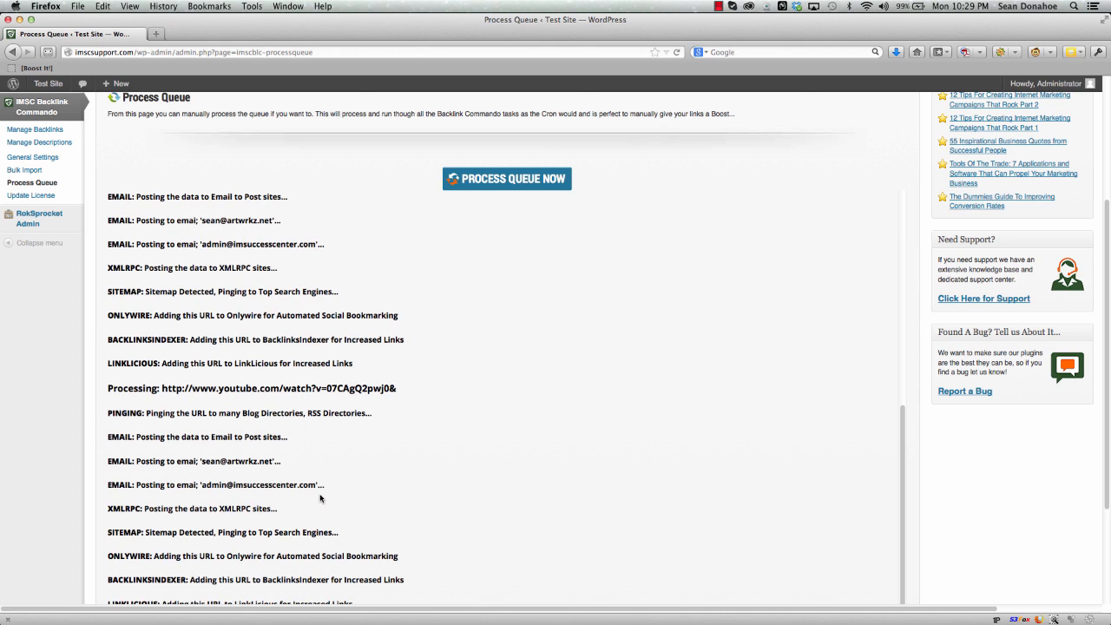
{"action": "scroll", "coordinate": [404, 503], "scroll_direction": "down", "scroll_amount": 5}
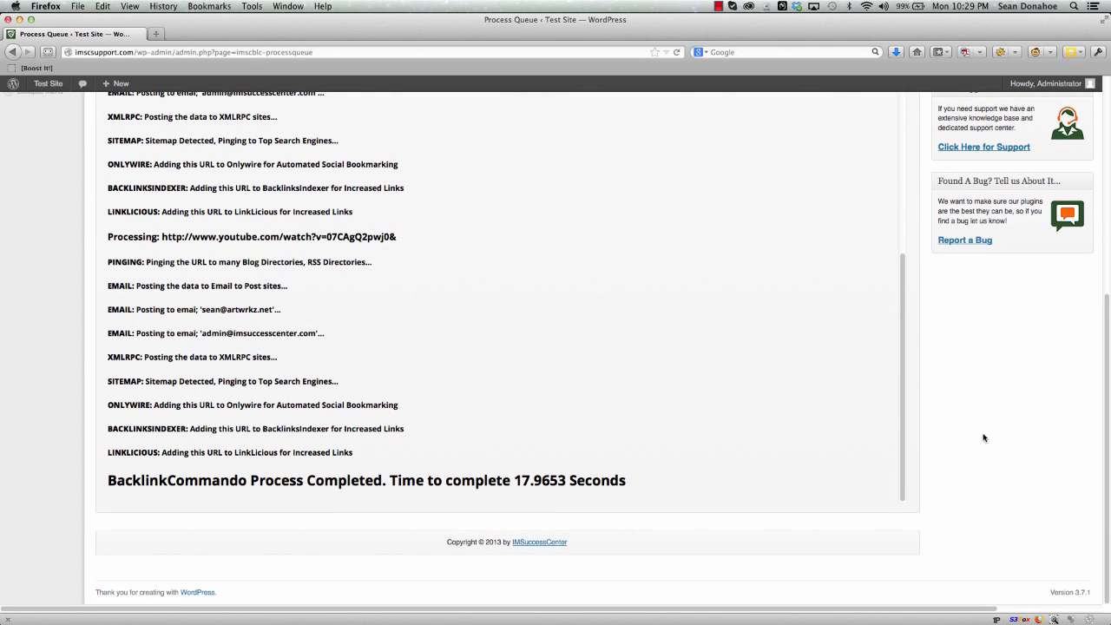
{"action": "scroll", "coordinate": [952, 478], "scroll_direction": "up", "scroll_amount": 10}
{"action": "scroll", "coordinate": [479, 475], "scroll_direction": "up", "scroll_amount": 10}
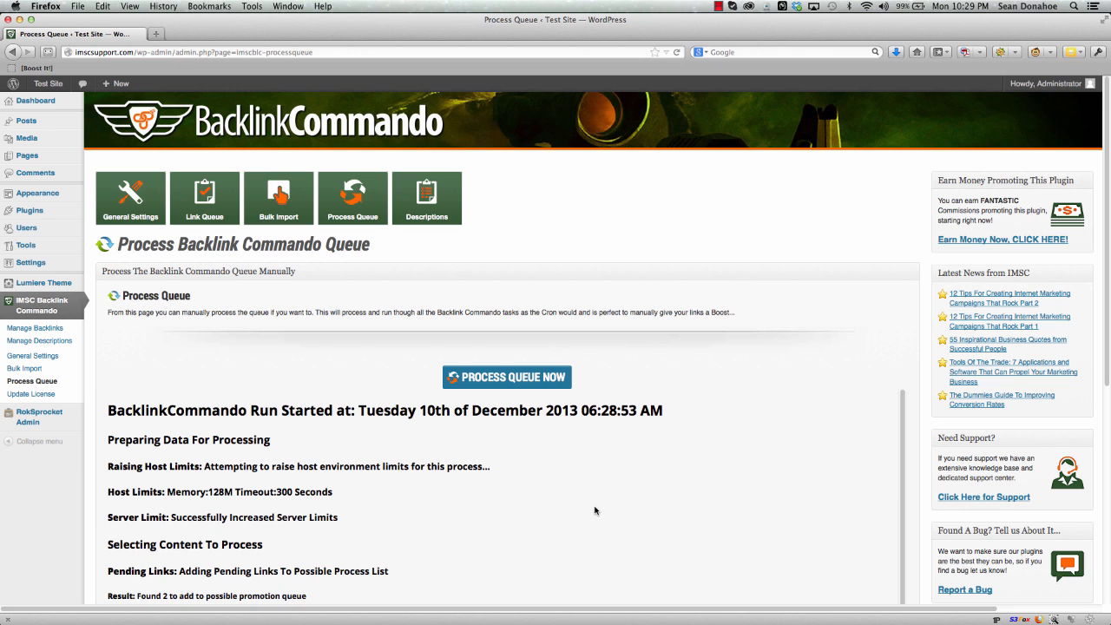
{"action": "scroll", "coordinate": [594, 510], "scroll_direction": "down", "scroll_amount": 10}
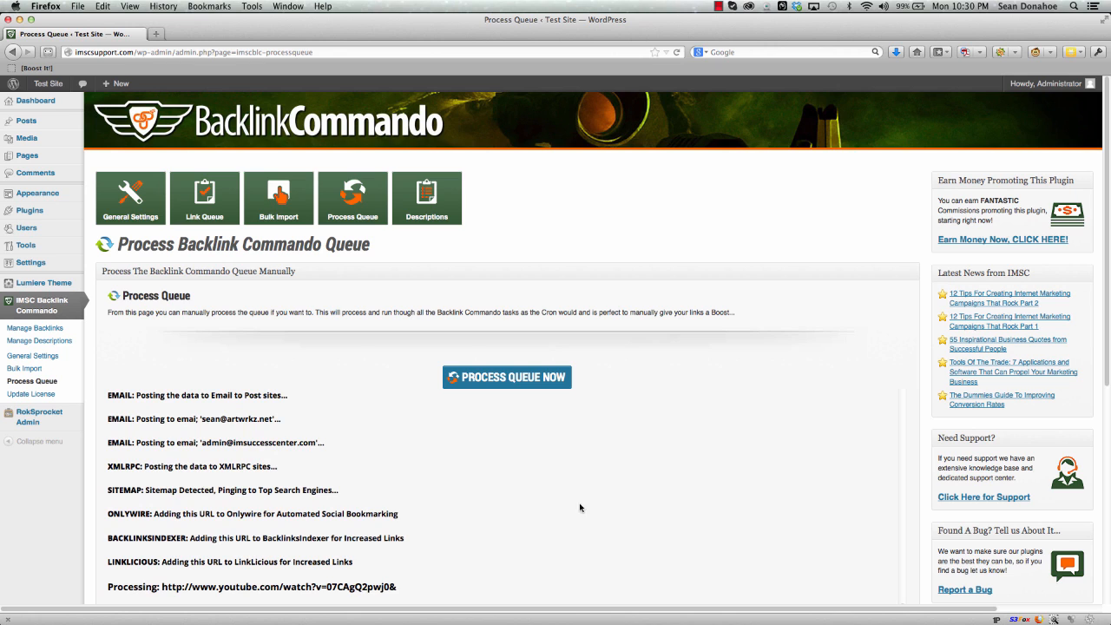
{"action": "scroll", "coordinate": [595, 529], "scroll_direction": "down", "scroll_amount": 3}
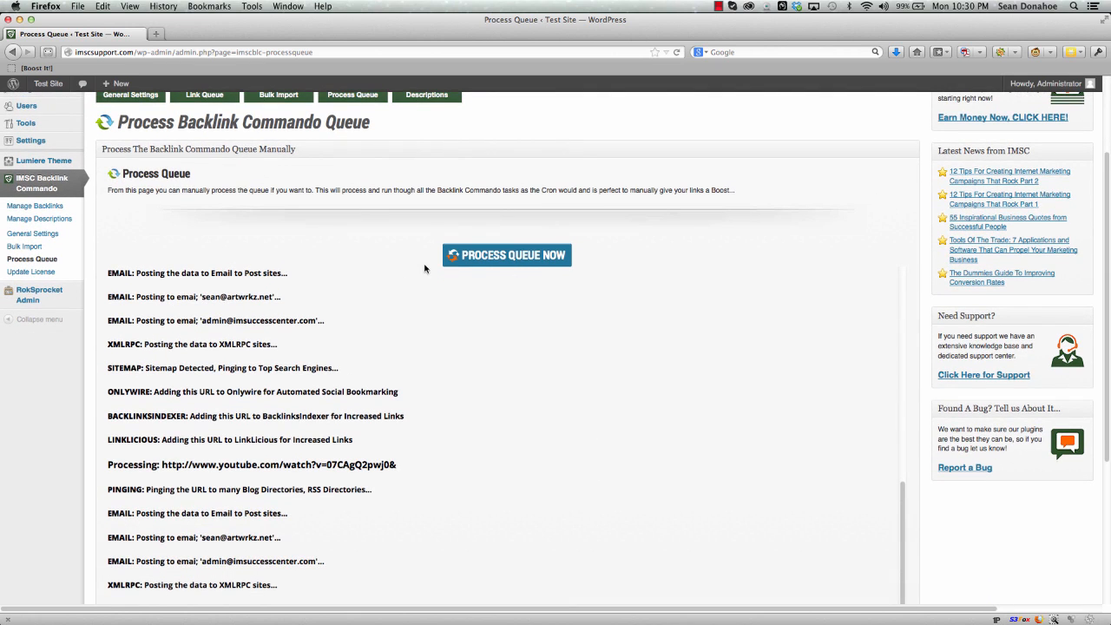
Open Backlink Commando's Descriptions list and edit the "Generic Description 1" entry
{"action": "scroll", "coordinate": [377, 337], "scroll_direction": "up", "scroll_amount": 3}
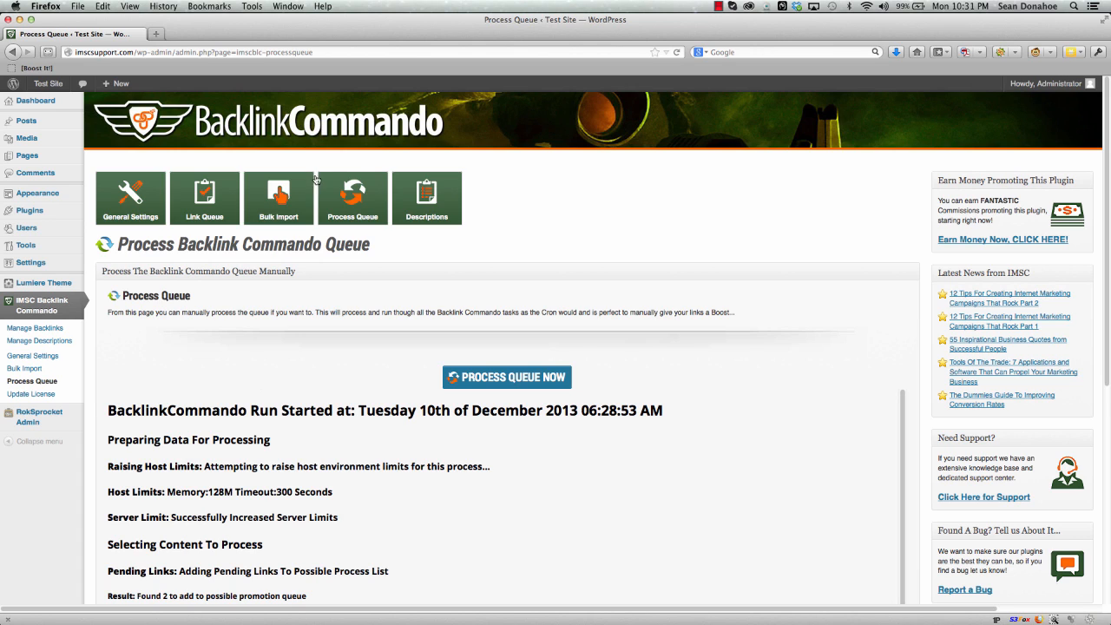
{"action": "left_click", "coordinate": [422, 211]}
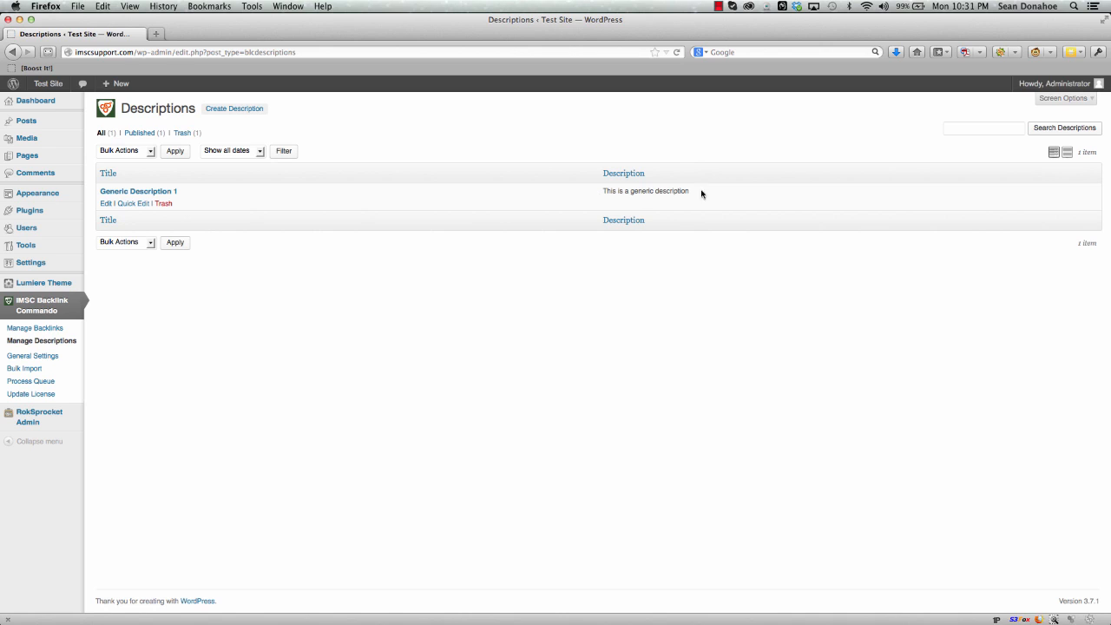
{"action": "left_click", "coordinate": [107, 203]}
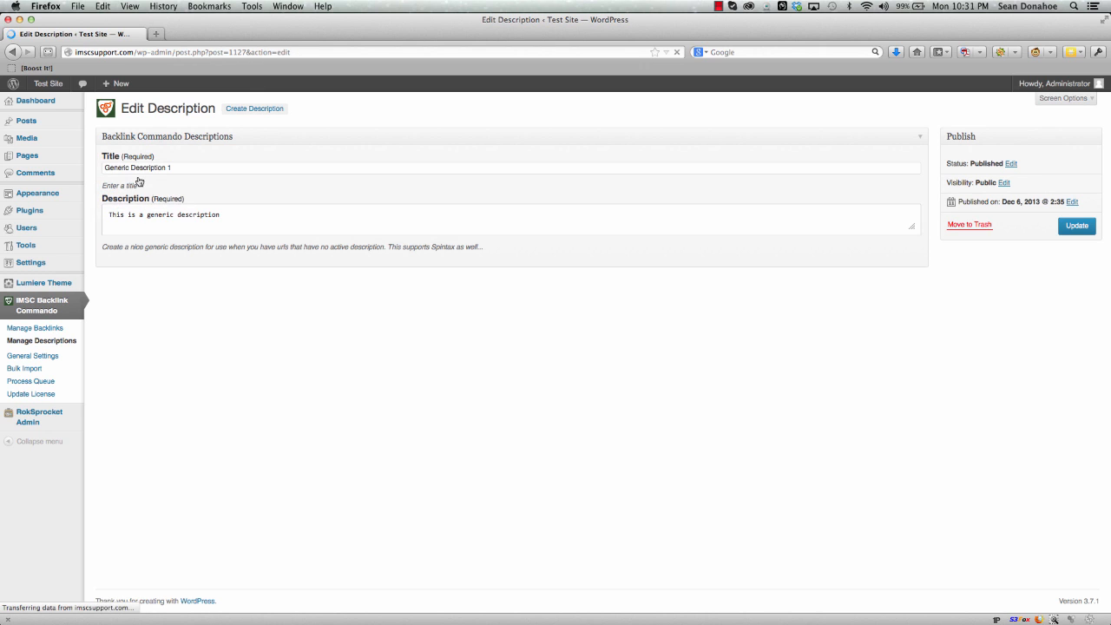
Replace the description text with "This is a great resource for Internet marketing and Internet marketers. If you enjoy detailed infomration about"
{"action": "triple_click", "coordinate": [221, 239]}
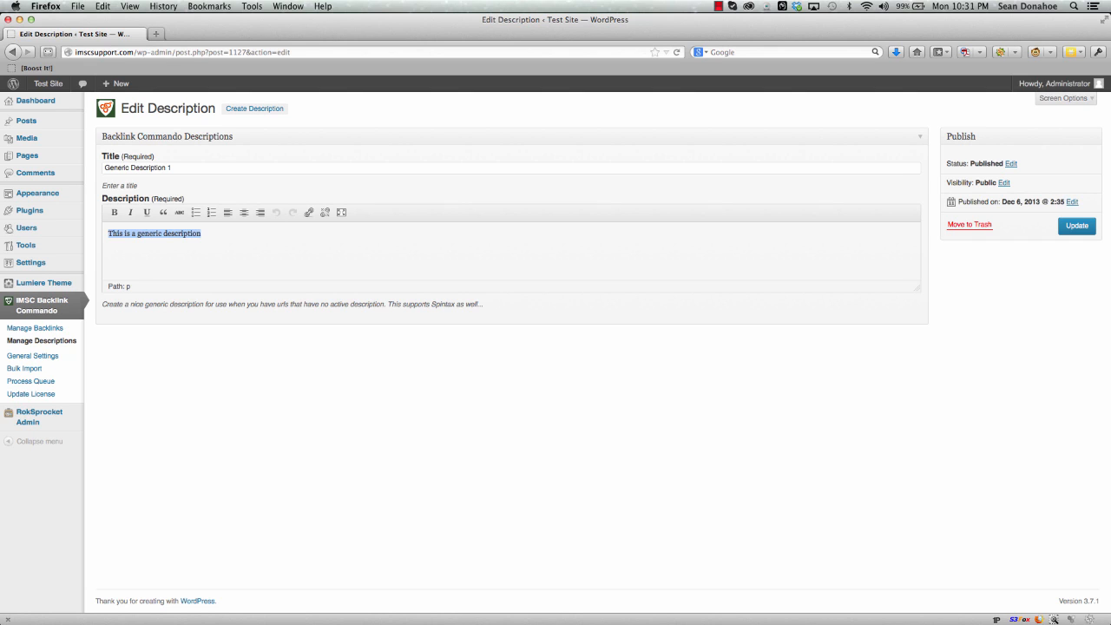
{"action": "type", "text": "This is a great resource "}
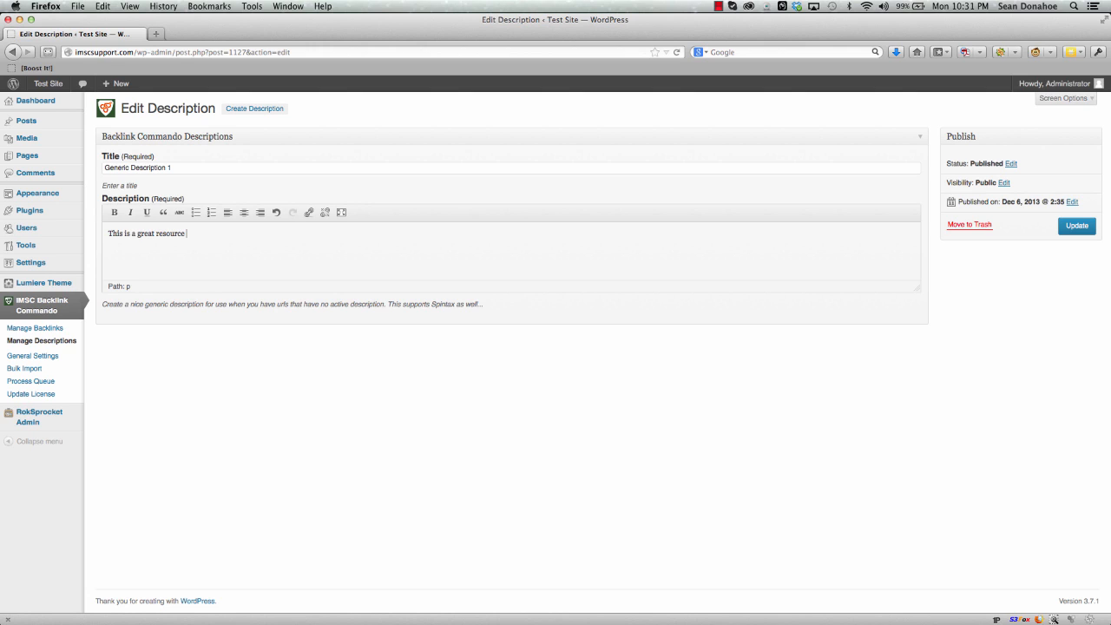
{"action": "type", "text": "for"}
{"action": "type", "text": "Internet marketing"}
{"action": "key", "text": "BackSpace"}
{"action": "key", "text": "BackSpace"}
{"action": "key", "text": "BackSpace"}
{"action": "type", "text": "ing and ibnt"}
{"action": "key", "text": "BackSpace"}
{"action": "key", "text": "BackSpace"}
{"action": "key", "text": "BackSpace"}
{"action": "type", "text": "Intenr"}
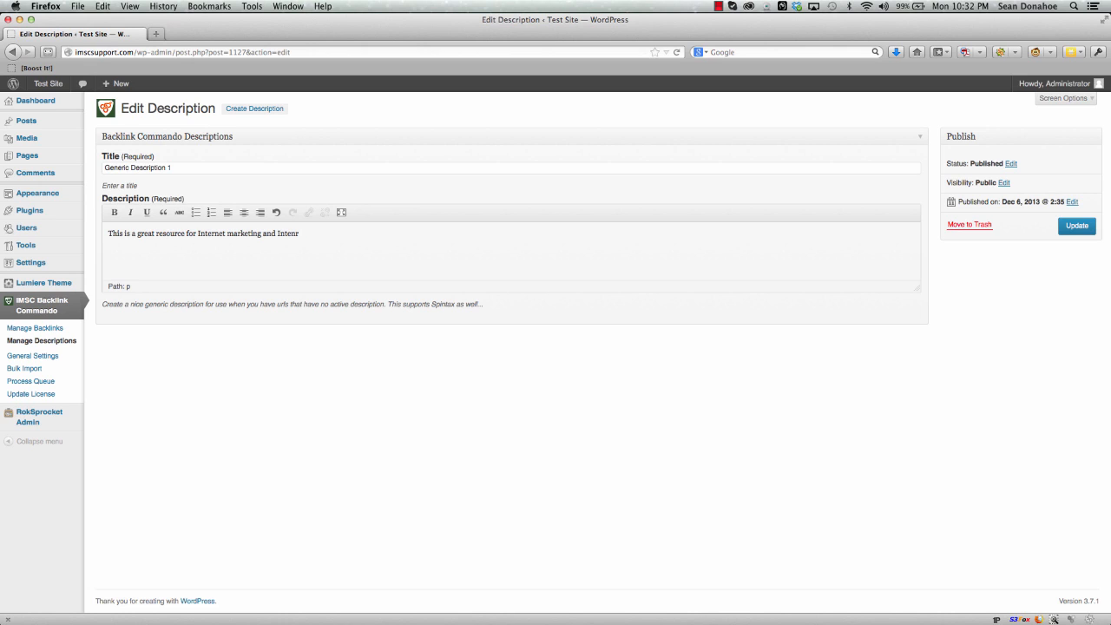
{"action": "key", "text": "BackSpace"}
{"action": "key", "text": "BackSpace"}
{"action": "type", "text": "rnet marketers. If you enjoy detailed infomration about"}
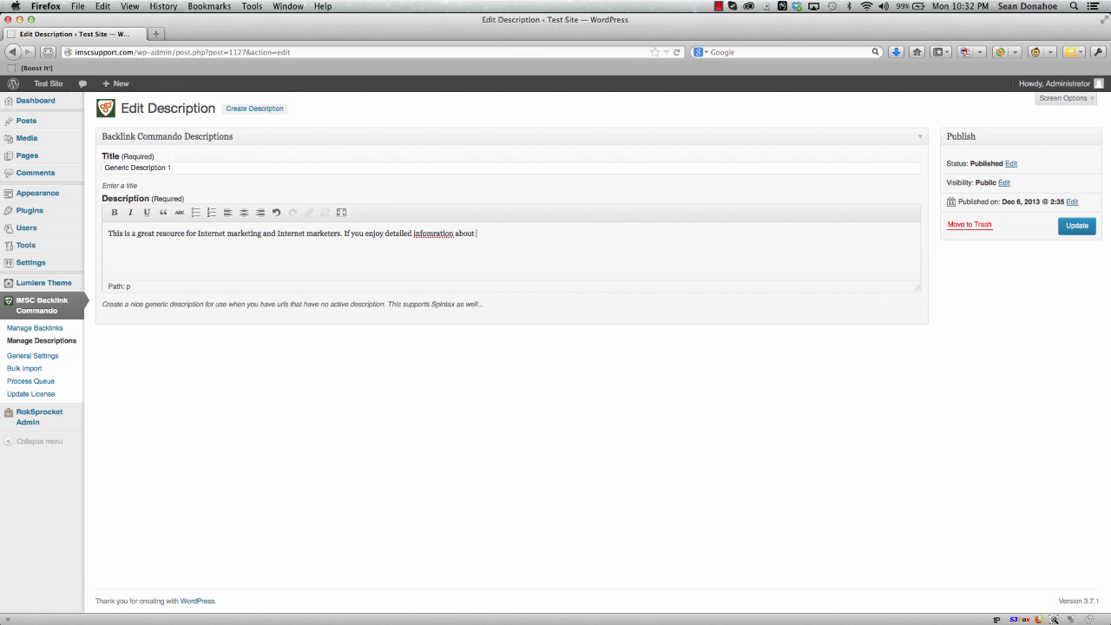
Correct the misspelled "information" and finish the sentence with "this industry I am sure you will get a great deal out of it..."
{"action": "left_click", "coordinate": [428, 233]}
{"action": "type", "text": "r"}
{"action": "left_click", "coordinate": [440, 233]}
{"action": "key", "text": "BackSpace"}
{"action": "left_click", "coordinate": [486, 235]}
{"action": "type", "text": "this industry I am sure you will get a "}
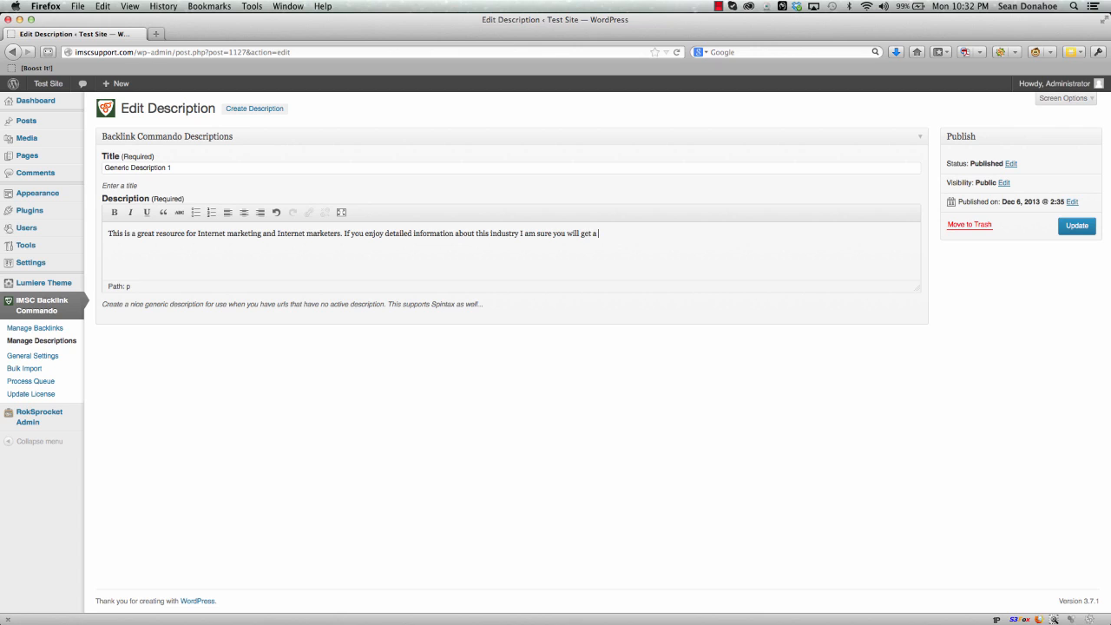
{"action": "type", "text": "great deal out of it..."}
Turn "Internet" before "marketing" in the description into the spintax {Internet|Online}
{"action": "left_click", "coordinate": [199, 233]}
{"action": "type", "text": "{Internet"}
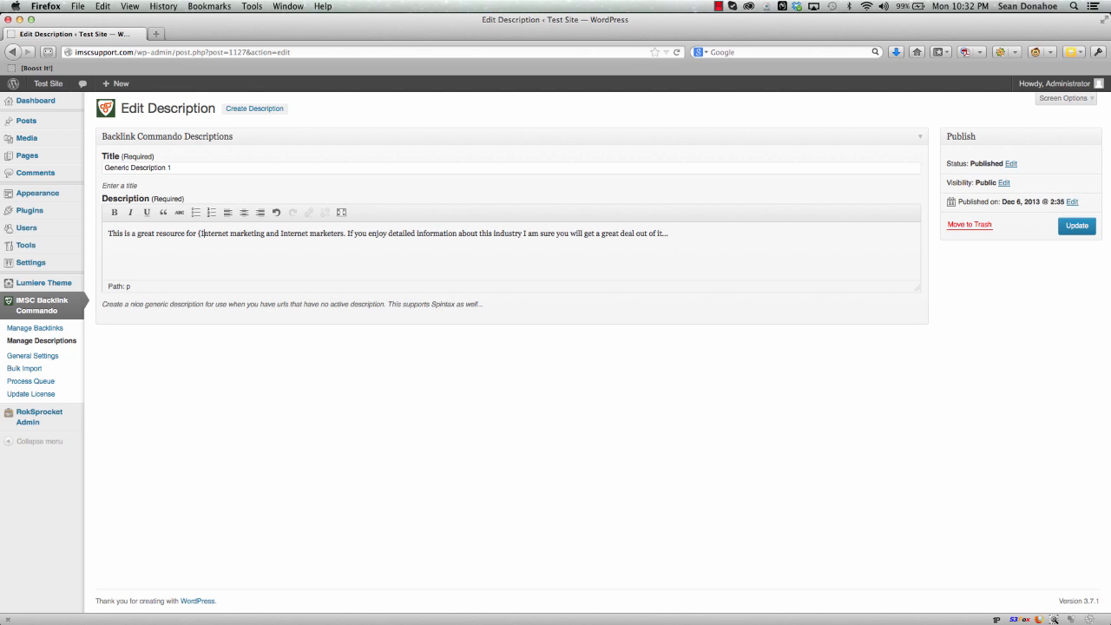
{"action": "type", "text": "|"}
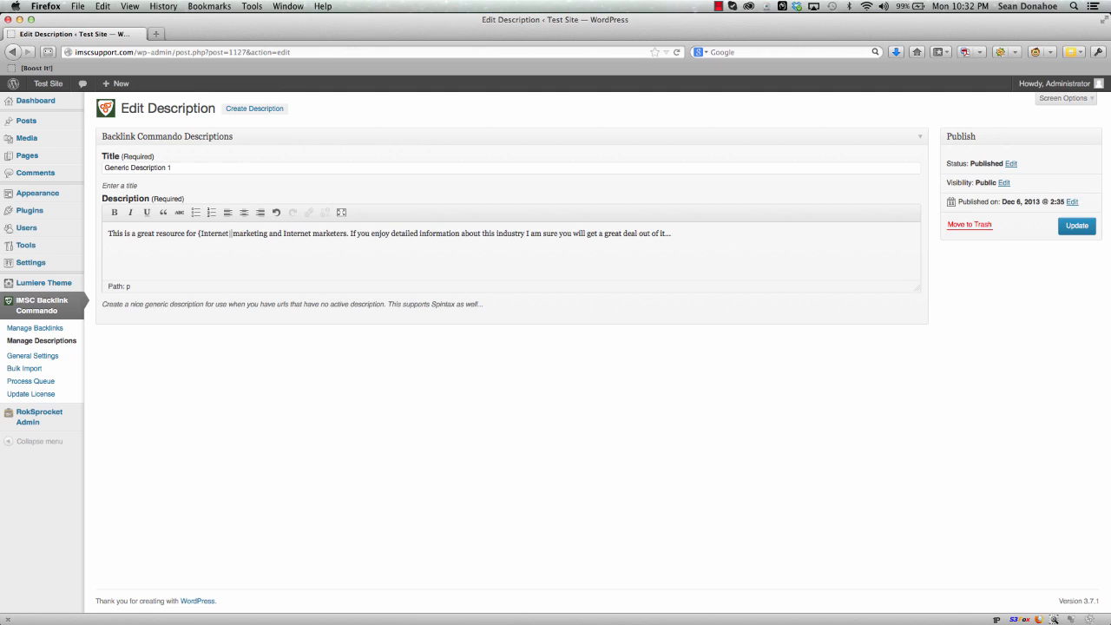
{"action": "type", "text": "Online}"}
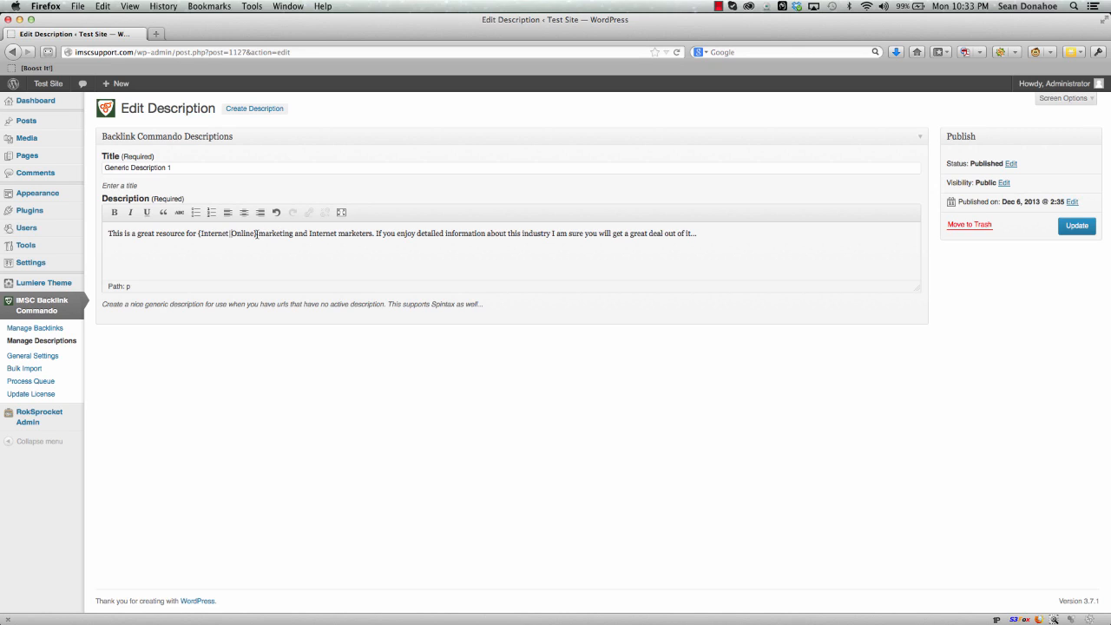
Copy the {Internet|Online} spintax over the word "Internet" before "marketers"
{"action": "left_click_drag", "start_coordinate": [257, 233], "coordinate": [198, 234]}
{"action": "key", "text": "super+c"}
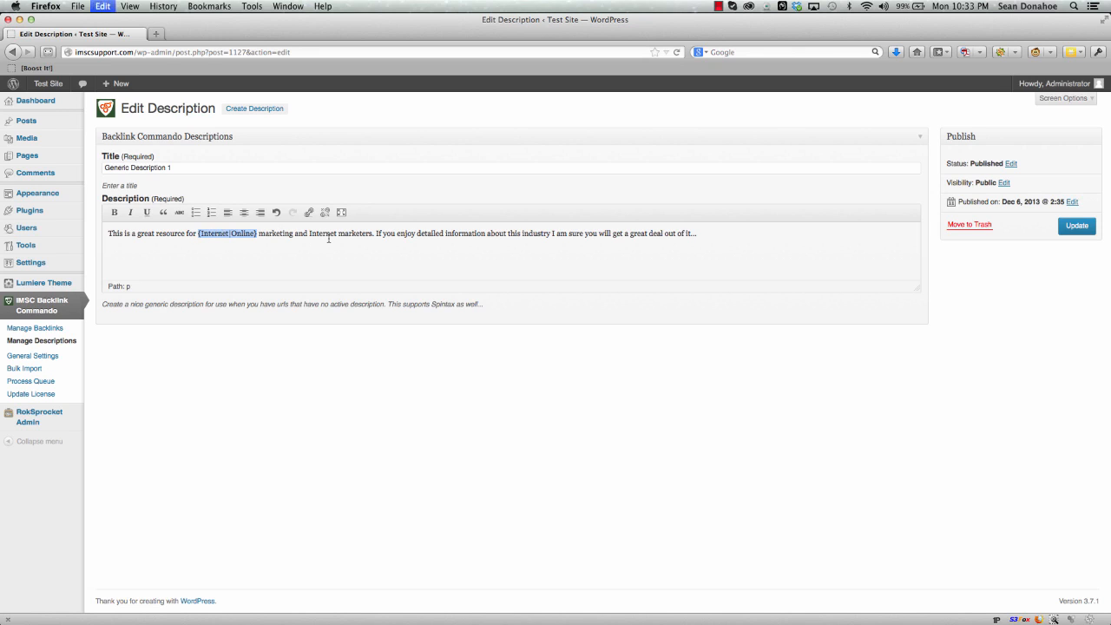
{"action": "double_click", "coordinate": [326, 234]}
{"action": "key", "text": "super+v"}
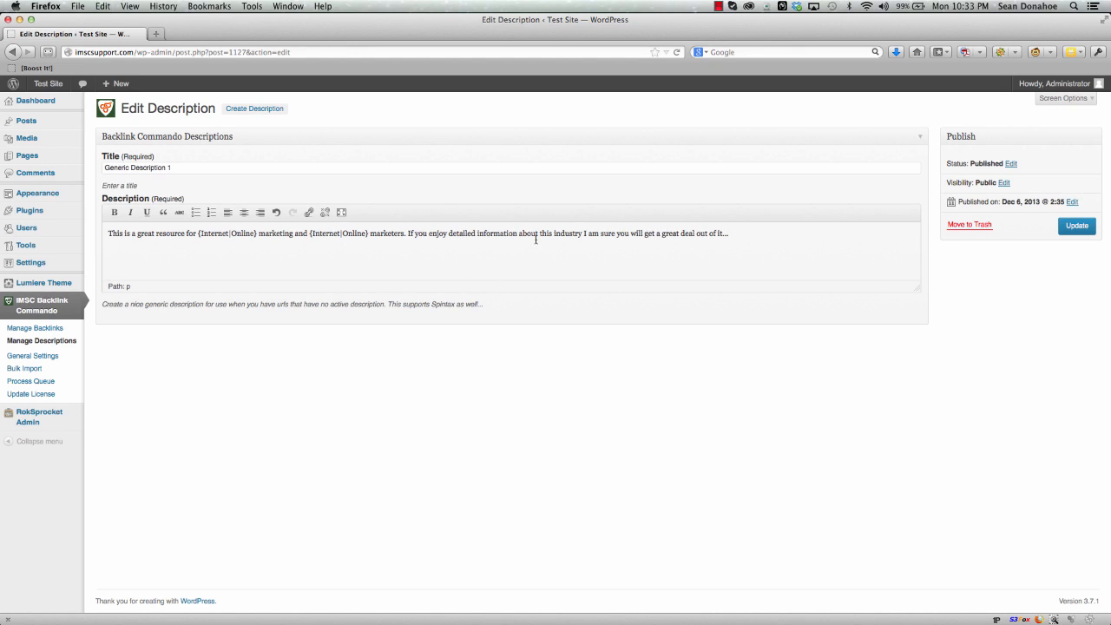
Start a spintax group in the second sentence by inserting an opening brace before "industry"
{"action": "double_click", "coordinate": [568, 233]}
{"action": "left_click", "coordinate": [554, 233]}
{"action": "type", "text": "{industry"}
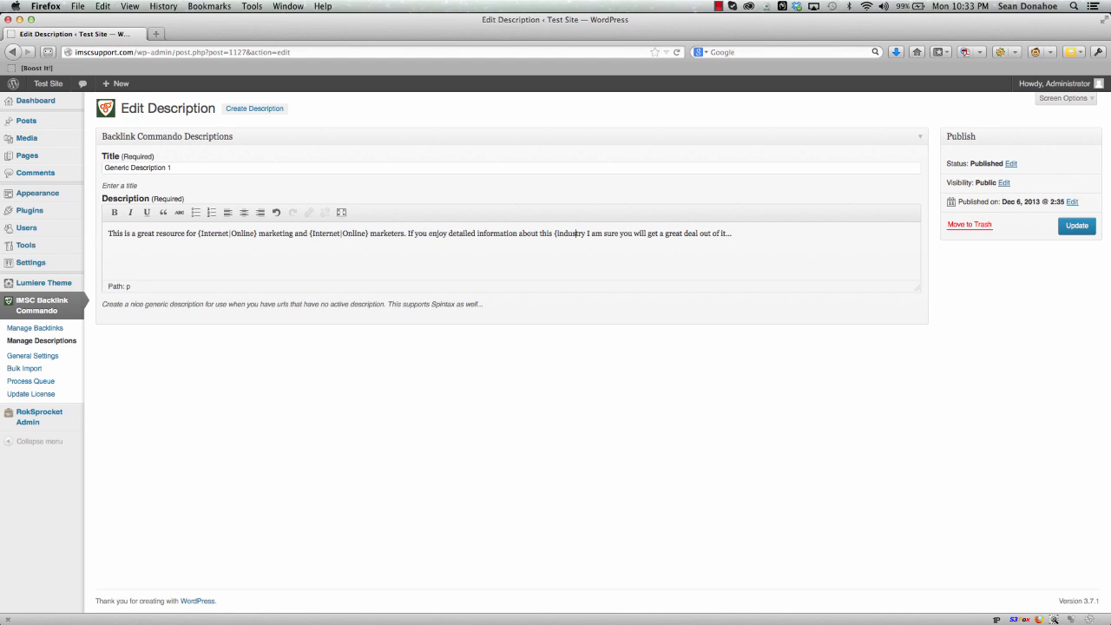
{"action": "type", "text": ",market|"}
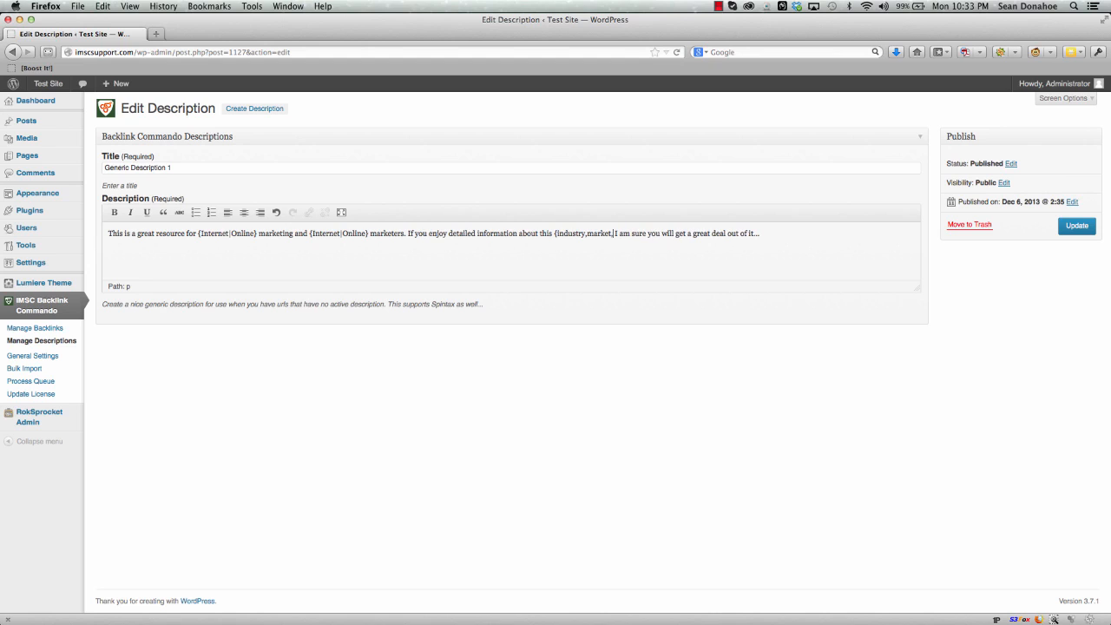
{"action": "key", "text": "BackSpace"}
{"action": "key", "text": "BackSpace"}
{"action": "key", "text": "BackSpace"}
{"action": "key", "text": "BackSpace"}
{"action": "key", "text": "BackSpace"}
{"action": "key", "text": "BackSpace"}
{"action": "key", "text": "BackSpace"}
{"action": "key", "text": "BackSpace"}
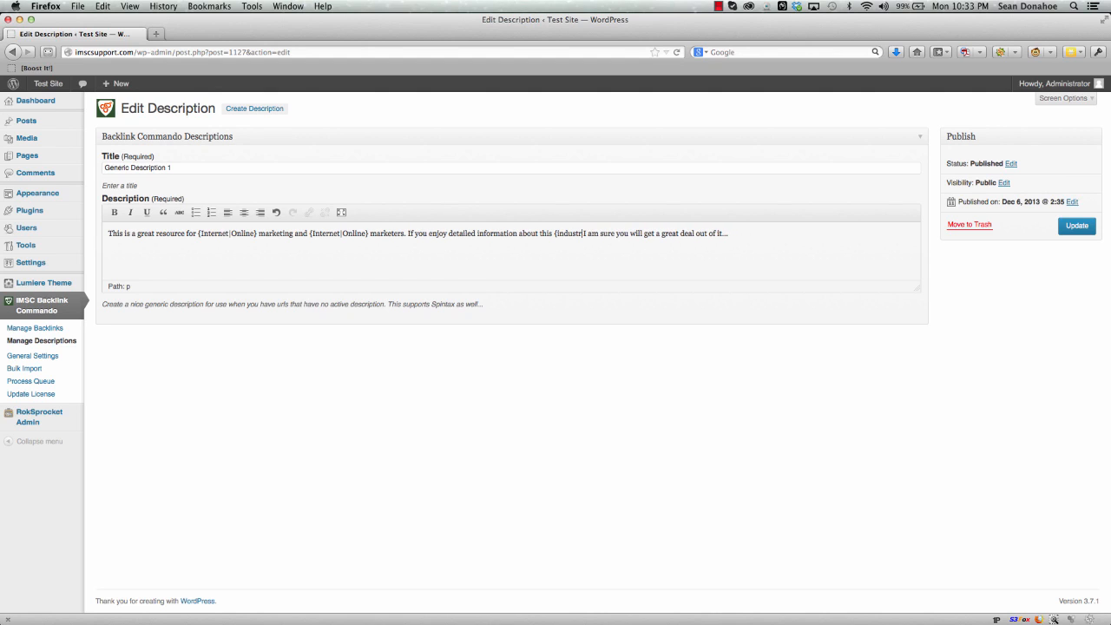
Complete the spintax group as {industry|market|niche} in the second sentence
{"action": "type", "text": "y|marketin"}
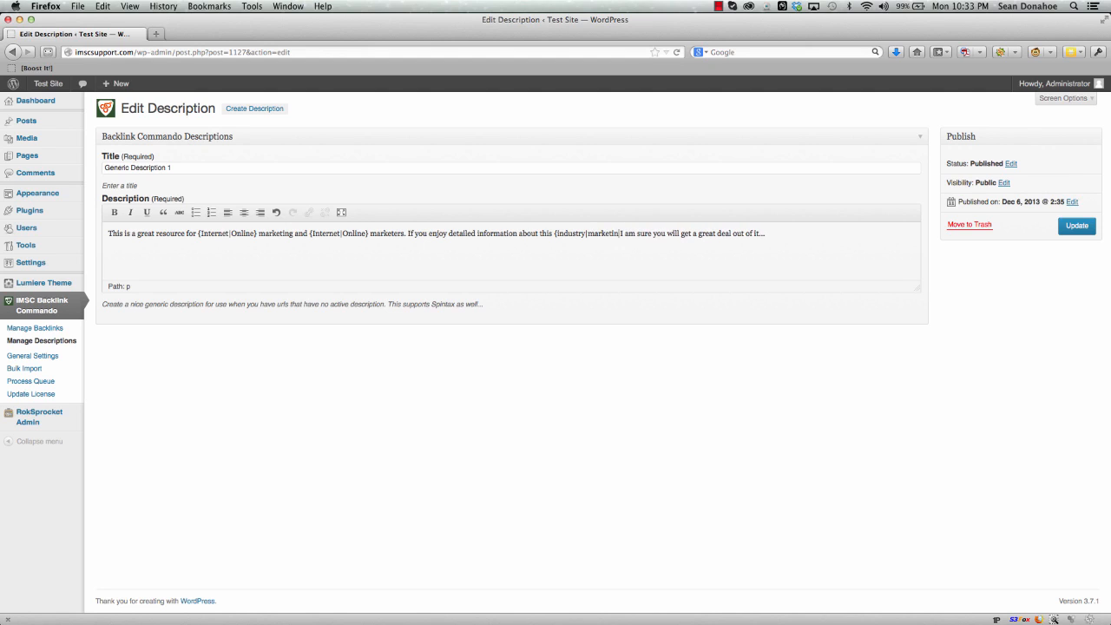
{"action": "key", "text": "BackSpace"}
{"action": "key", "text": "BackSpace"}
{"action": "type", "text": "|niche}"}
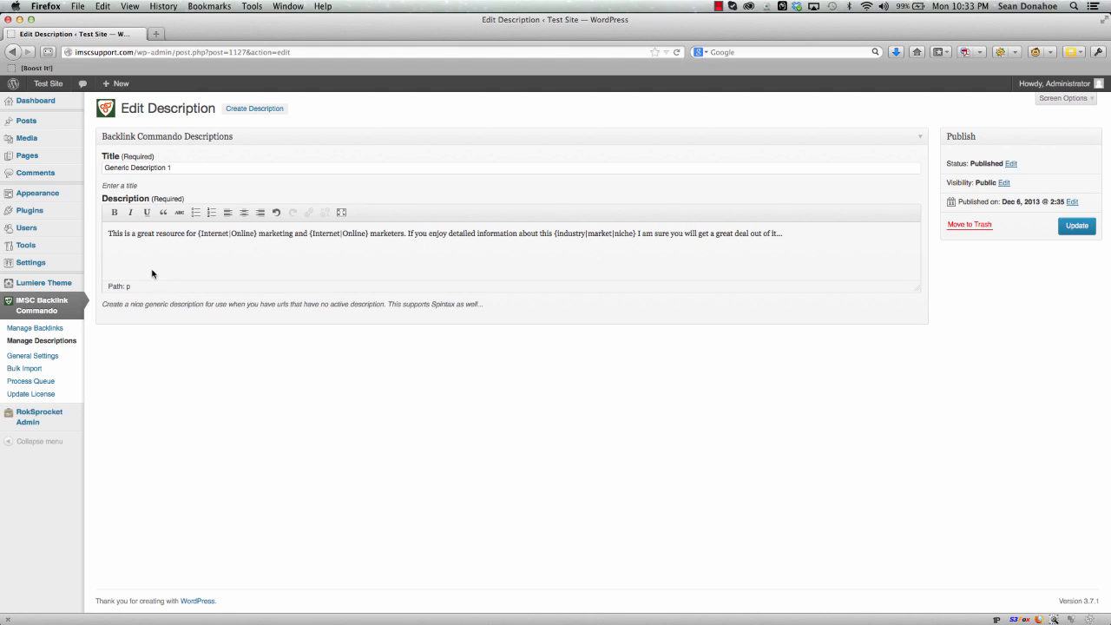
Turn the word "resource" in the first sentence into the spintax {resource|article|piece of content}
{"action": "left_click", "coordinate": [156, 232]}
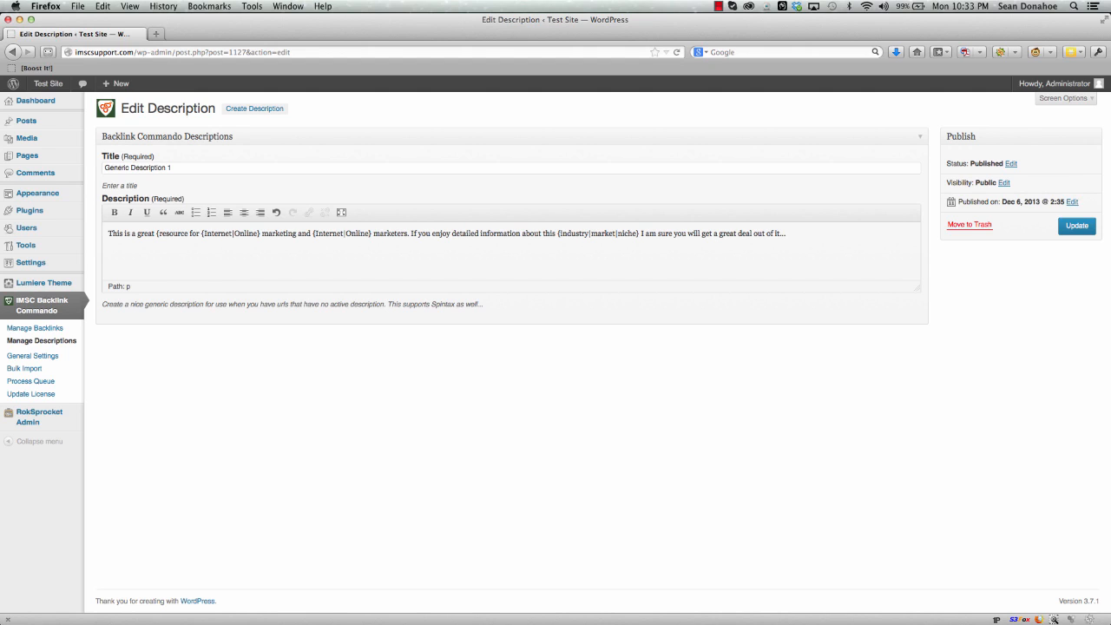
{"action": "type", "text": "|"}
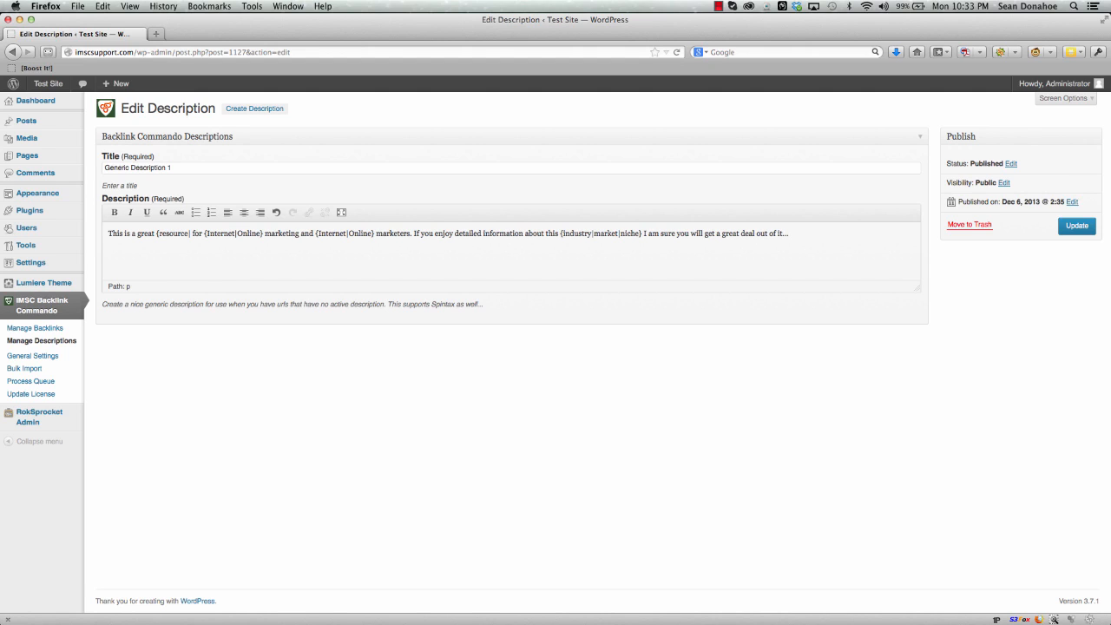
{"action": "type", "text": "article|"}
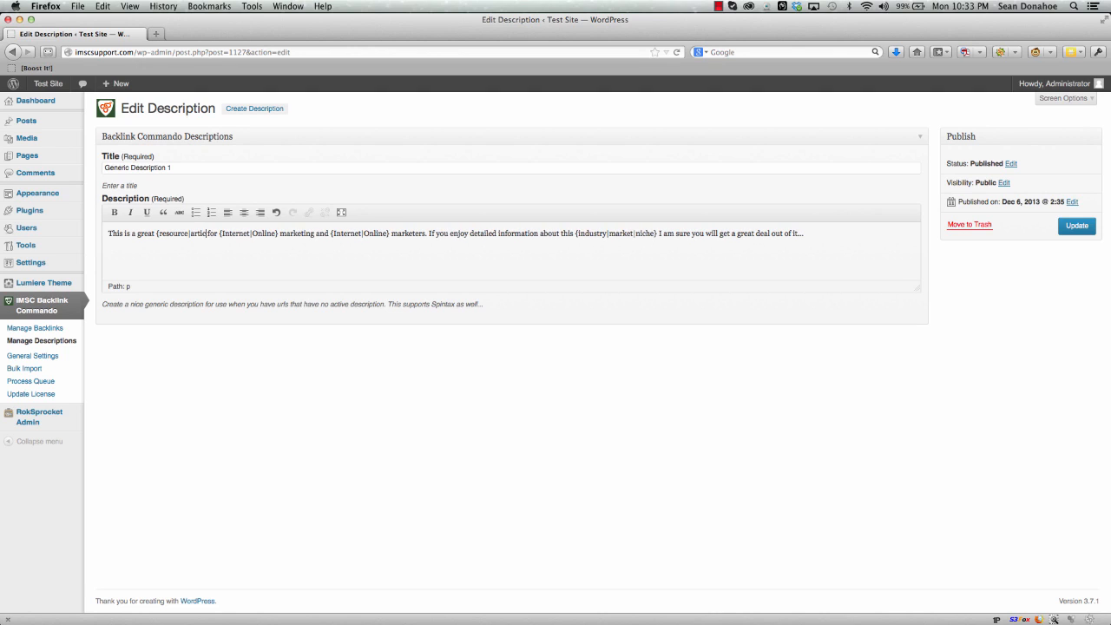
{"action": "type", "text": "}"}
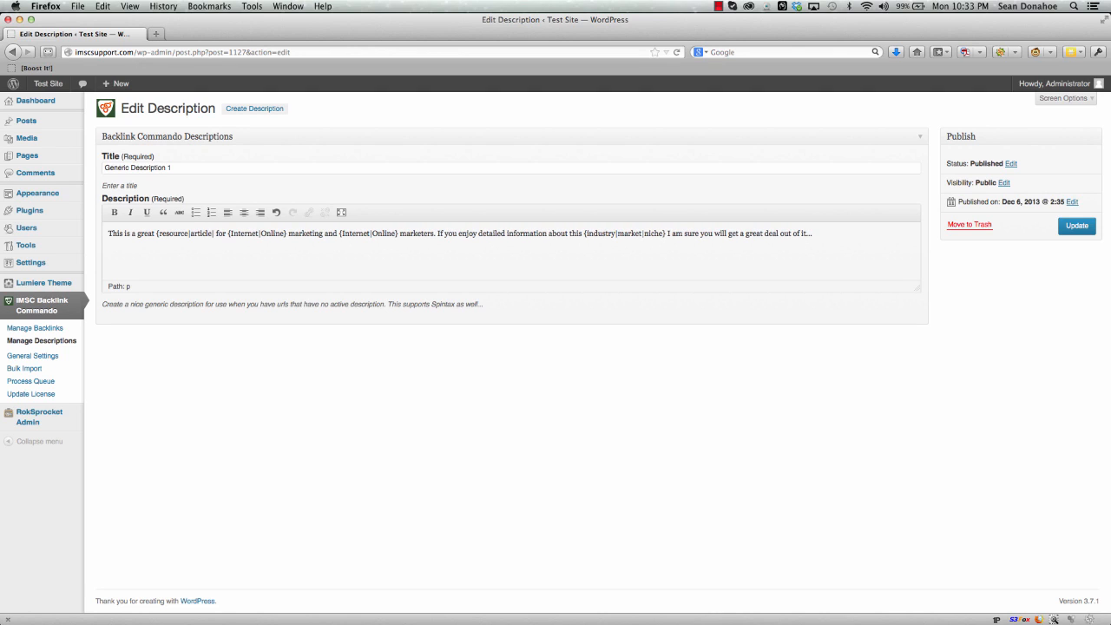
{"action": "type", "text": "peice of cont"}
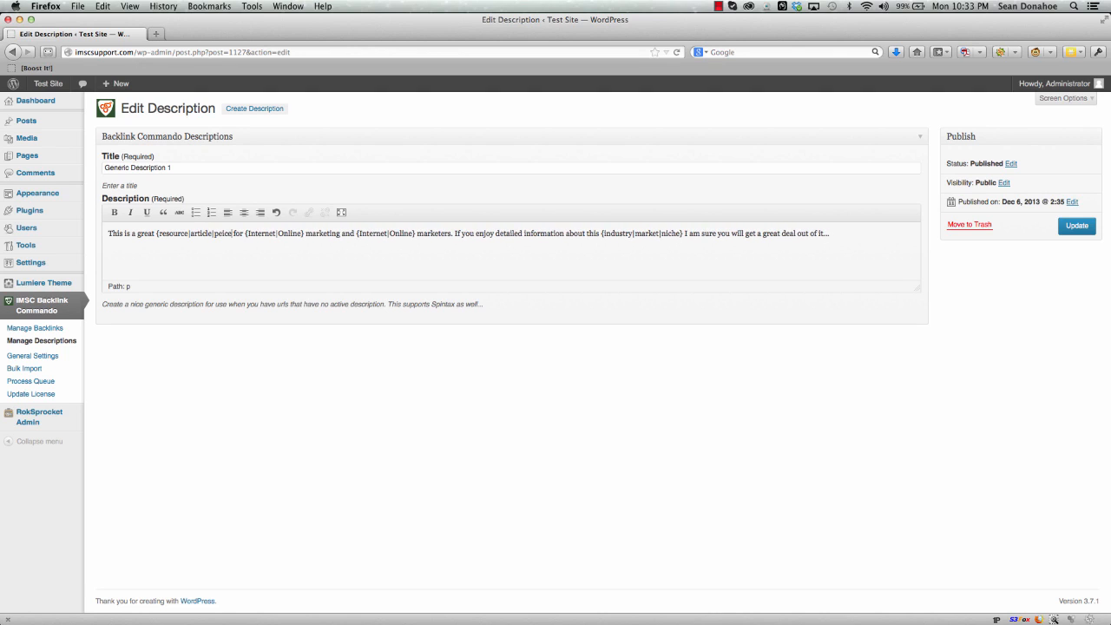
{"action": "type", "text": "ent}"}
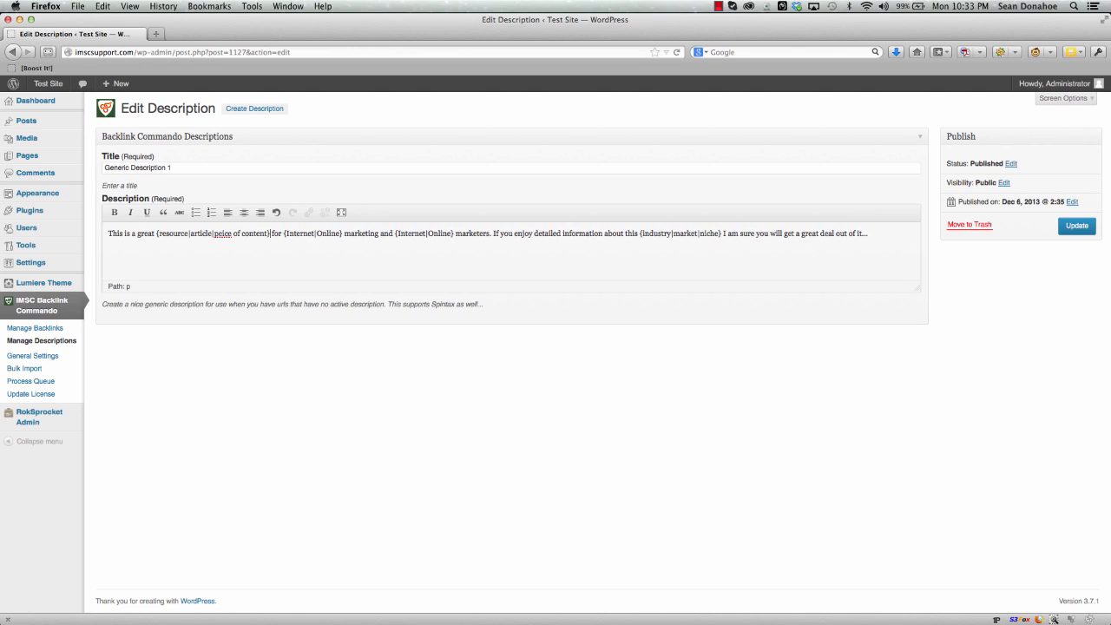
{"action": "left_click", "coordinate": [221, 233]}
{"action": "key", "text": "BackSpace"}
{"action": "type", "text": "e"}
Save the updated description and return to the descriptions list
{"action": "left_click", "coordinate": [873, 236]}
{"action": "left_click", "coordinate": [1075, 225]}
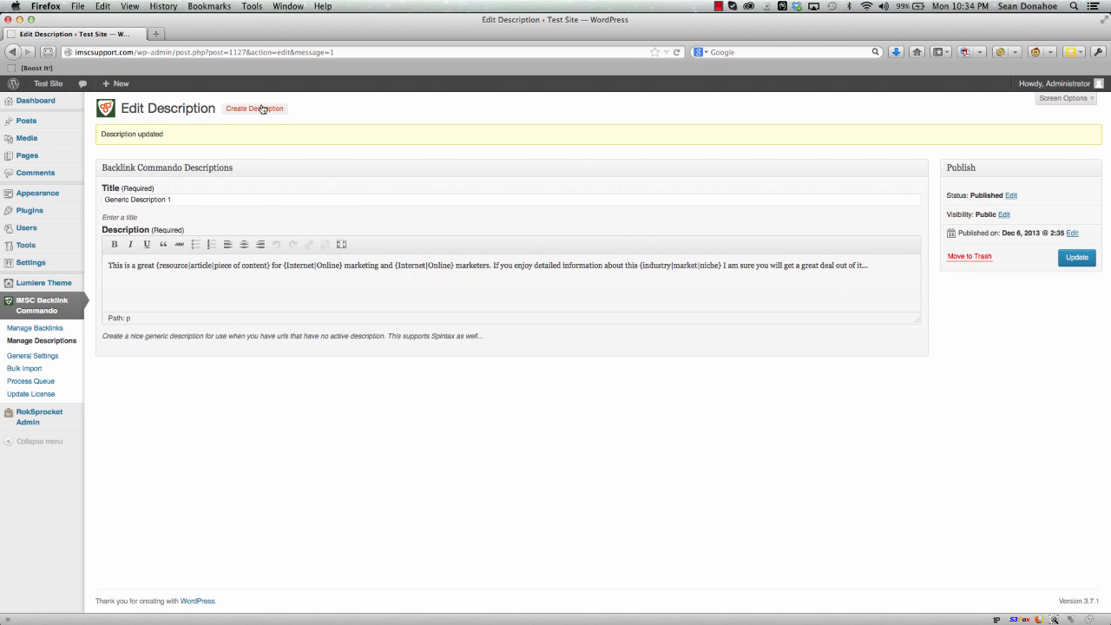
{"action": "left_click", "coordinate": [41, 342]}
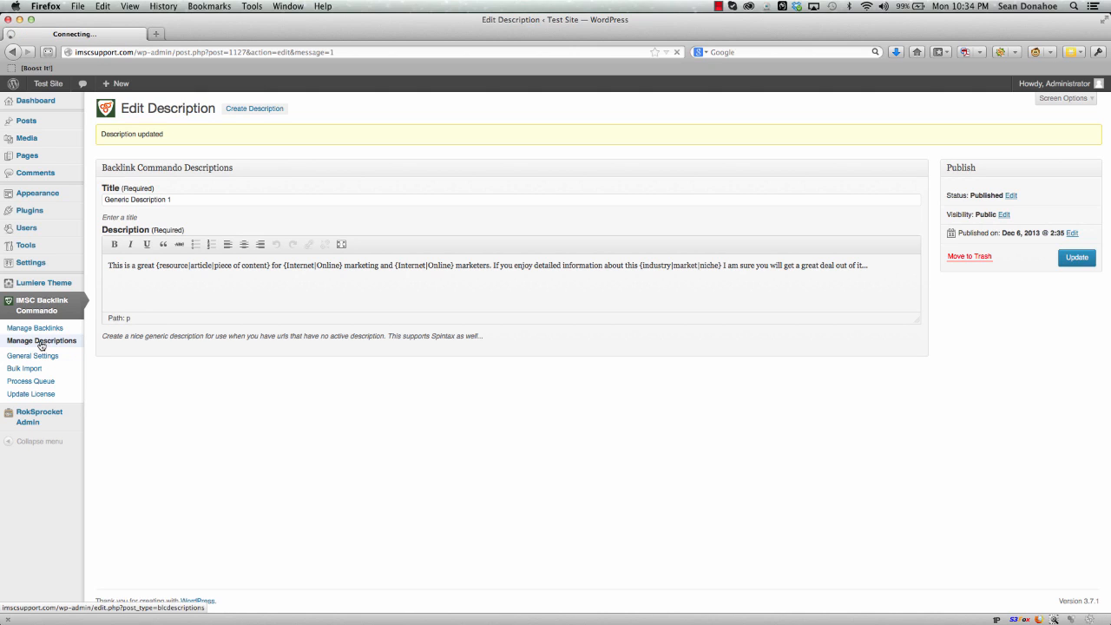